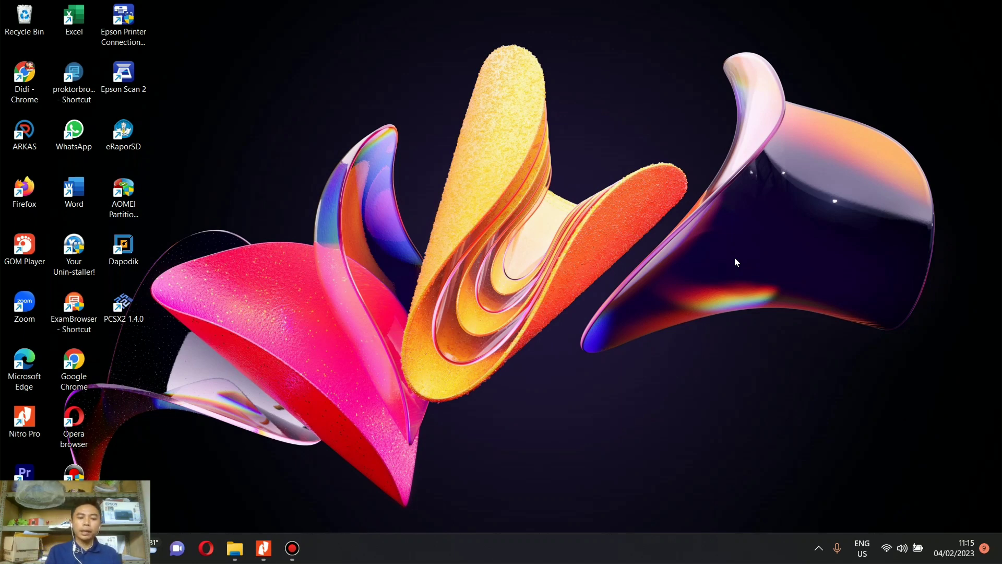
- Switch to Nitro Pro, view the BKU JANUARI - DESEMBER and BUKU PEMBANTU PAJAK documents, and minimize the window
click(263, 548)
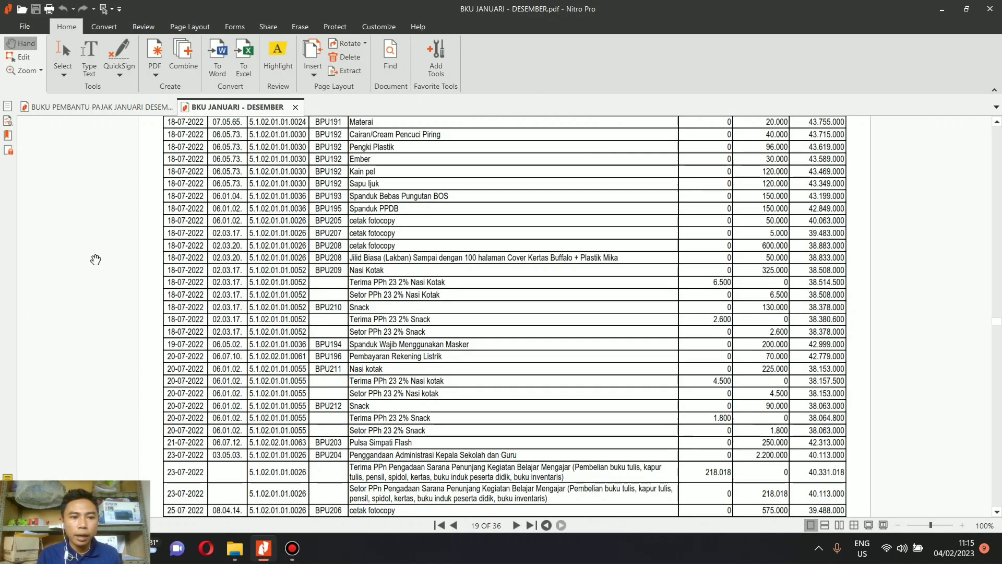
click(91, 107)
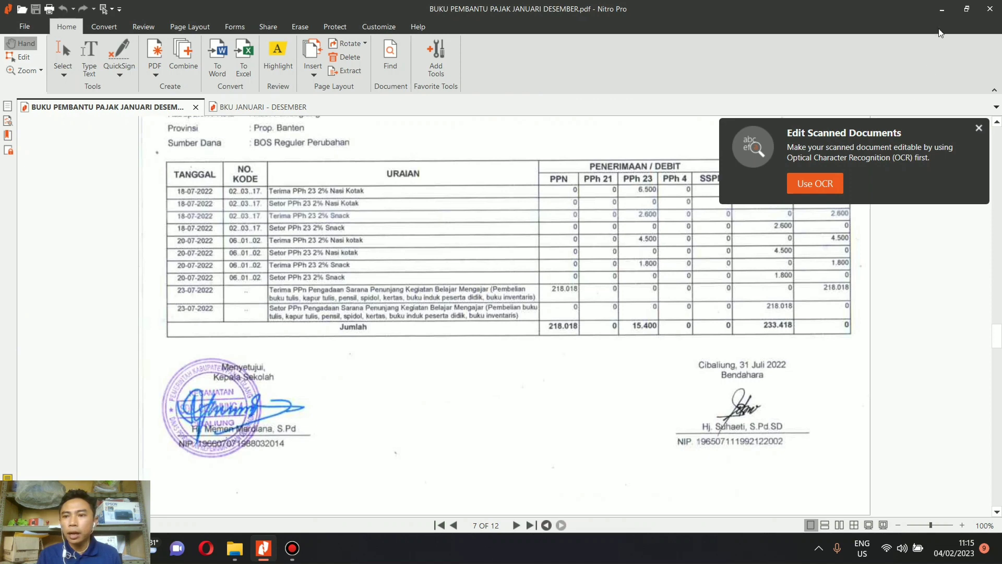
click(941, 9)
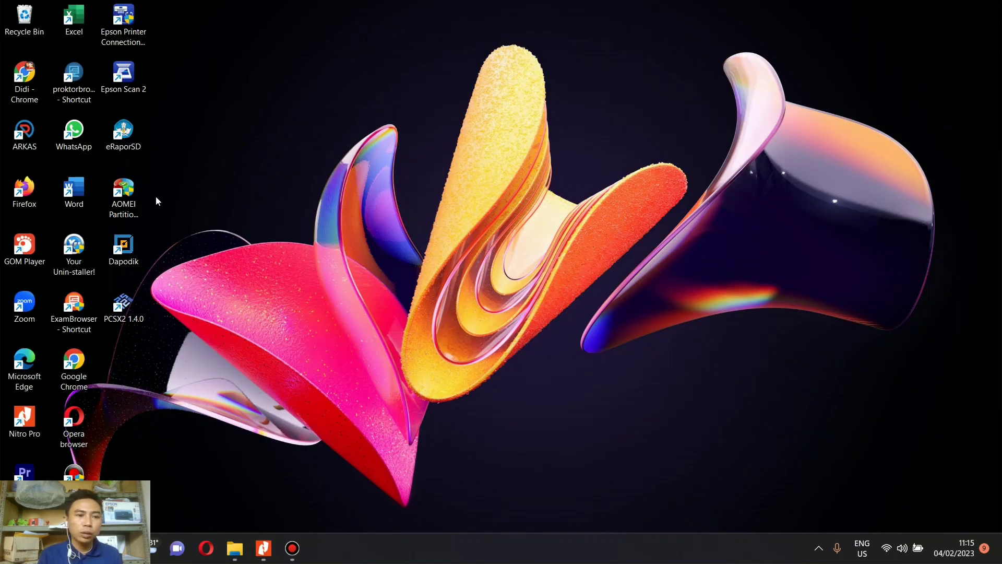
- Switch to Chrome and open the Subunit login page at subunitip.pajak.go.id
double_click(24, 75)
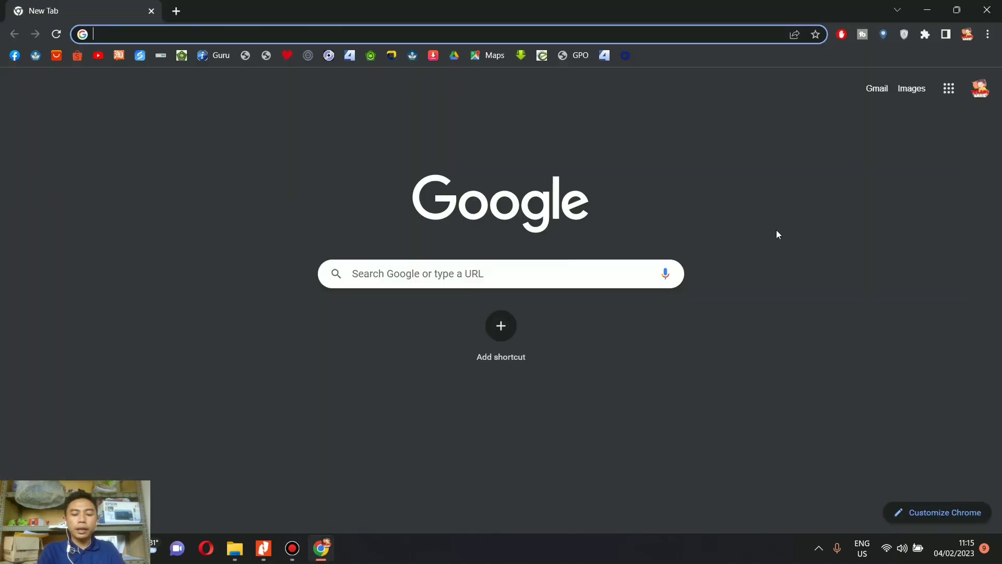
text(SUB)
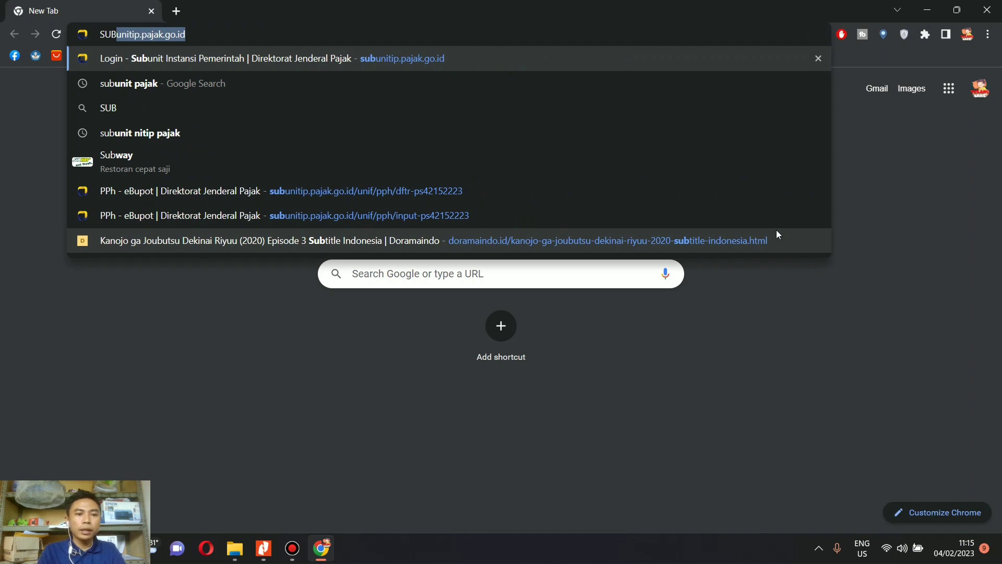
key(Return)
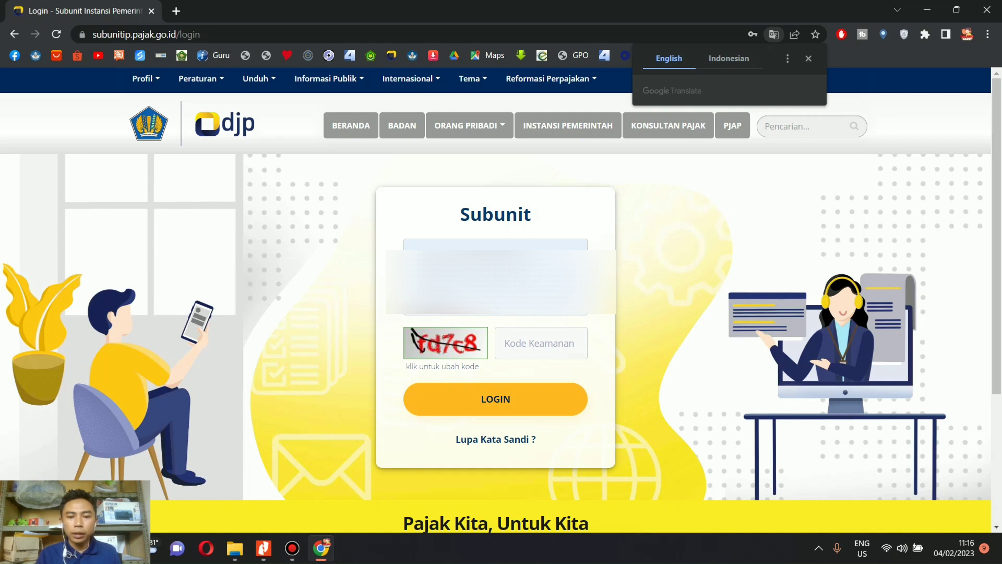
- Enter the security code from the image, log in to the Subunit account, and dismiss the translation offer
click(522, 342)
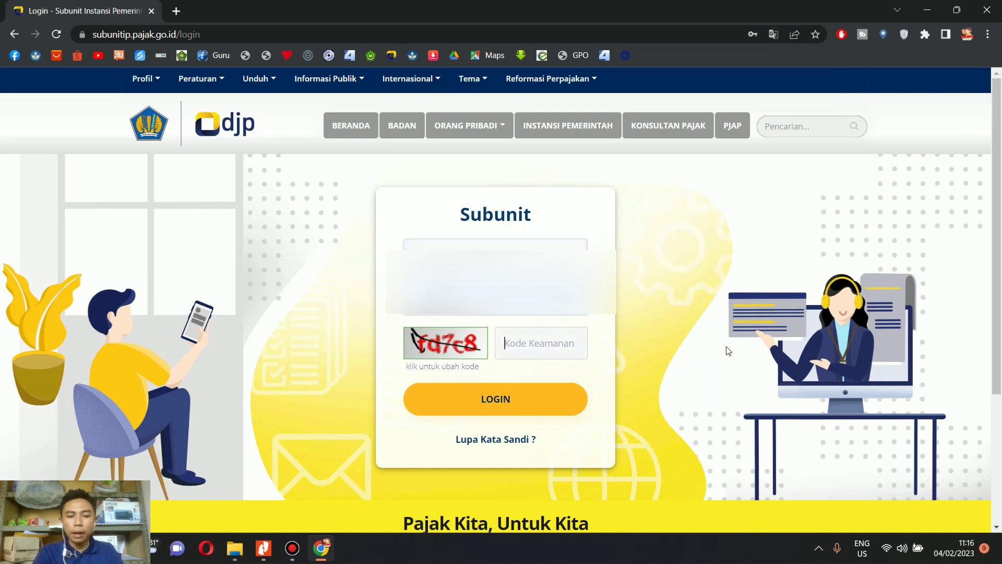
text(fd)
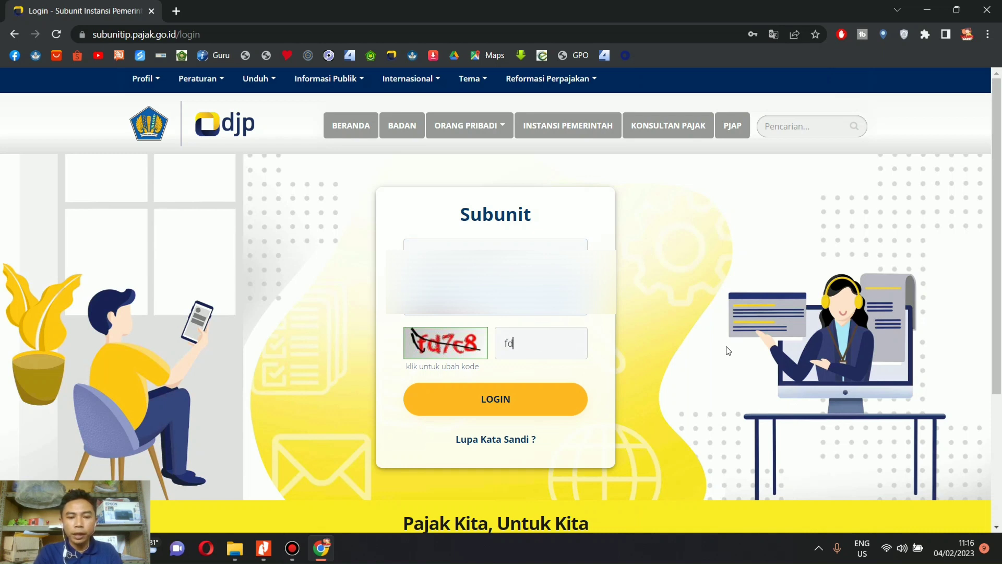
text(7)
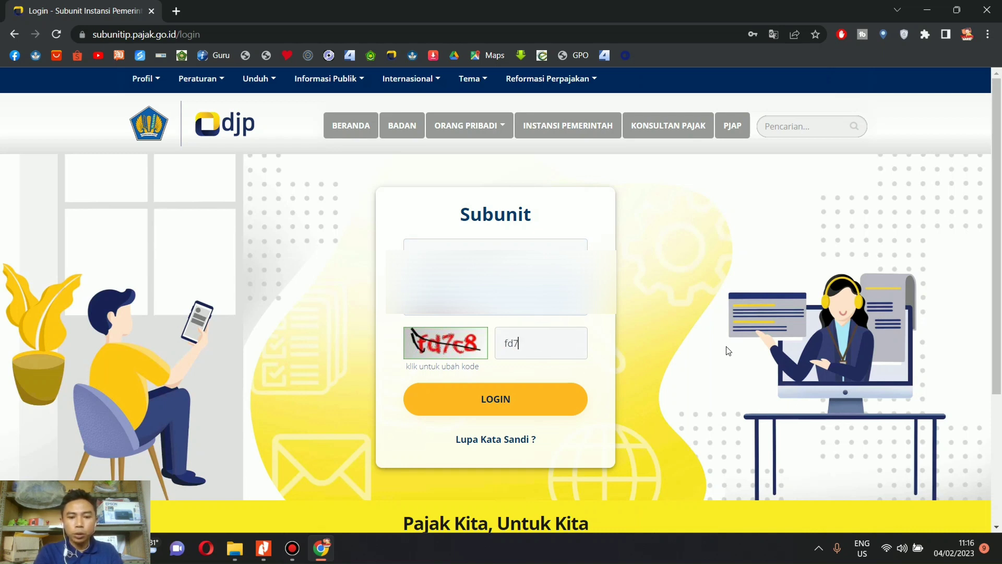
text(c8)
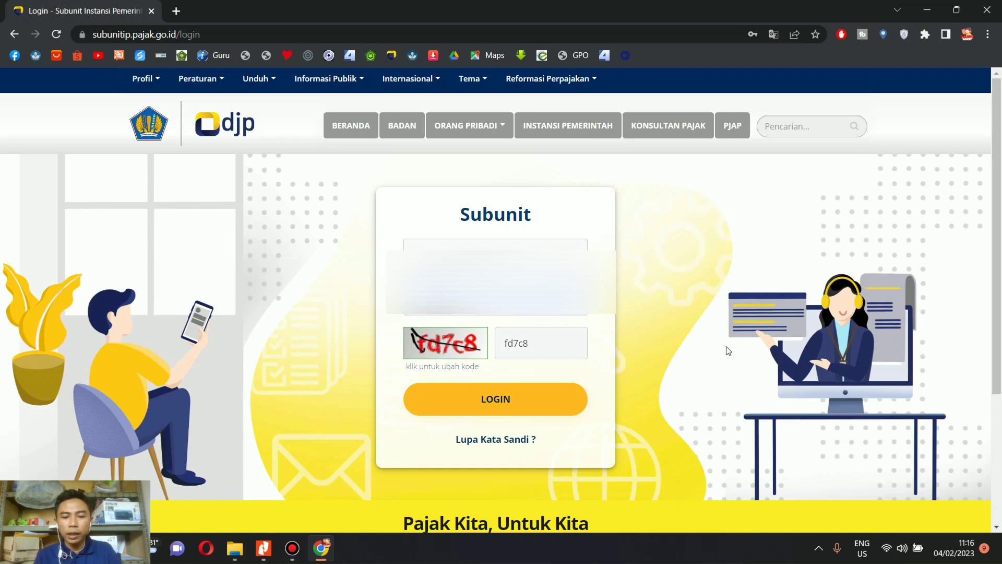
click(543, 399)
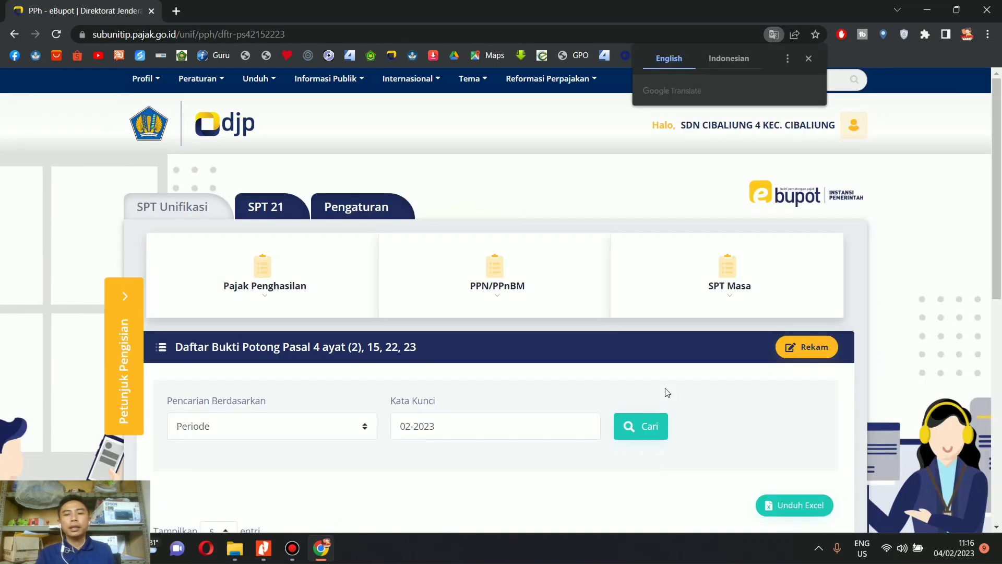
click(809, 58)
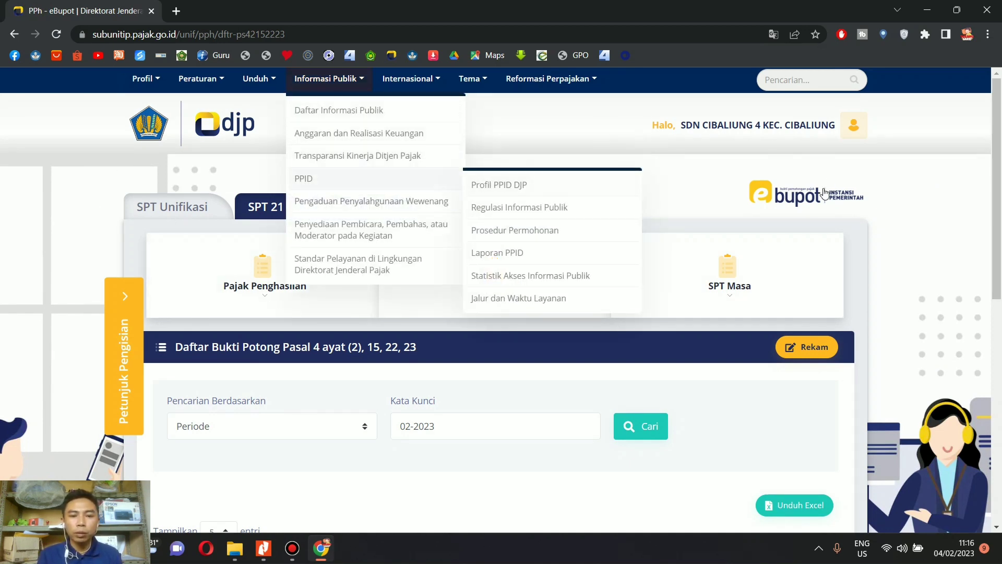
- Open the Penandatangan list under Pengaturan and look over the registered signatories
click(368, 208)
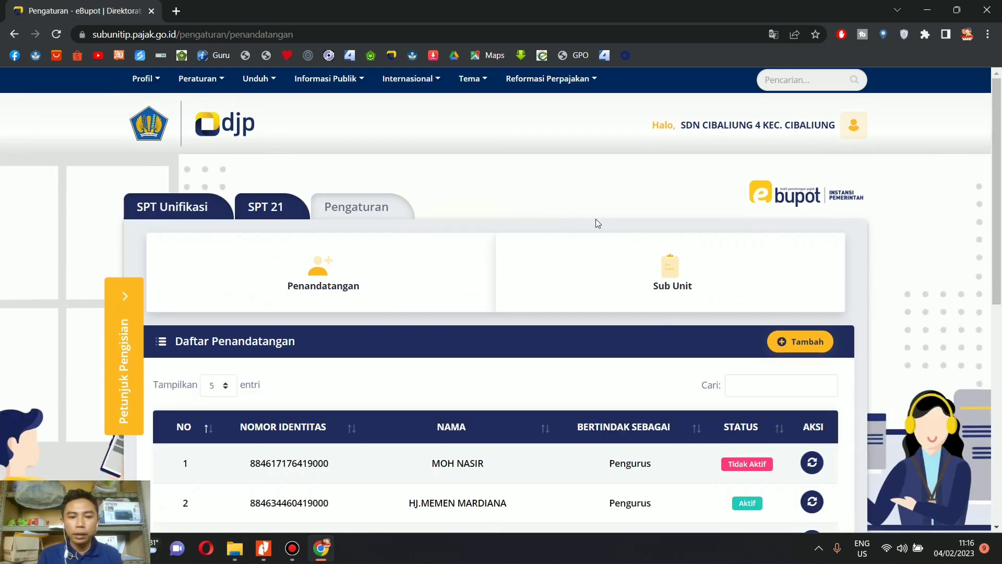
scroll(596, 219, down, 2)
scroll(596, 223, down, 1)
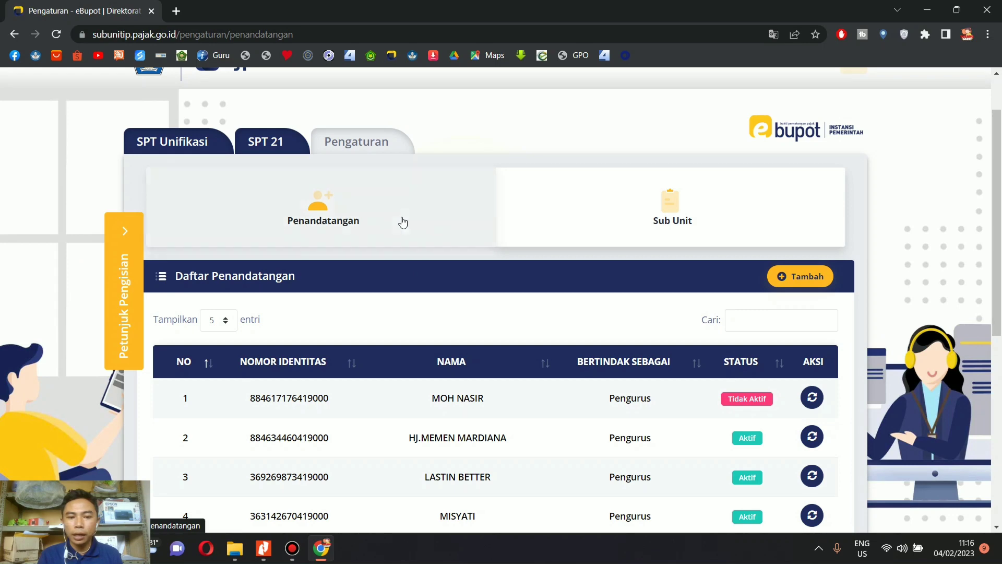
click(403, 223)
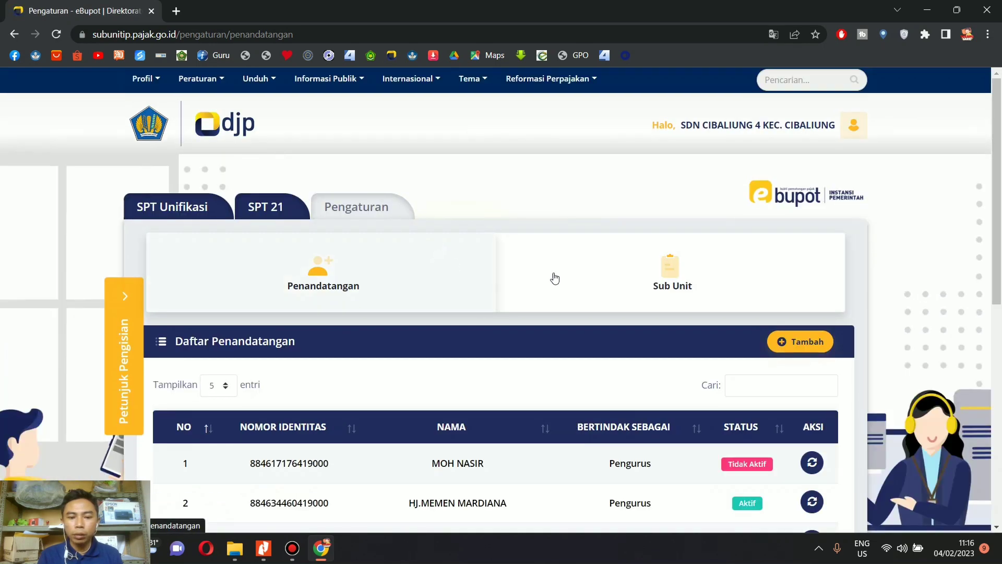
scroll(722, 292, down, 1)
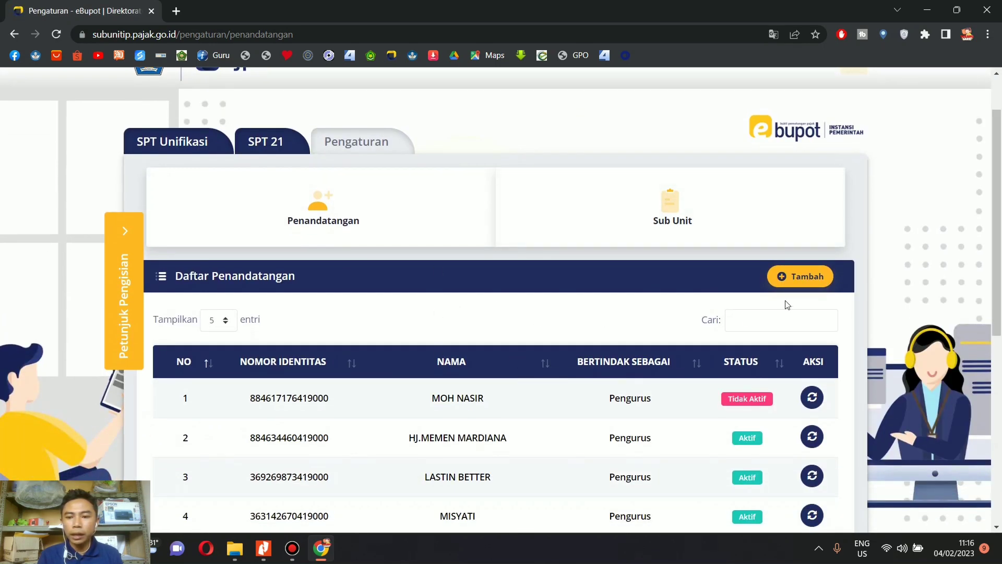
click(804, 282)
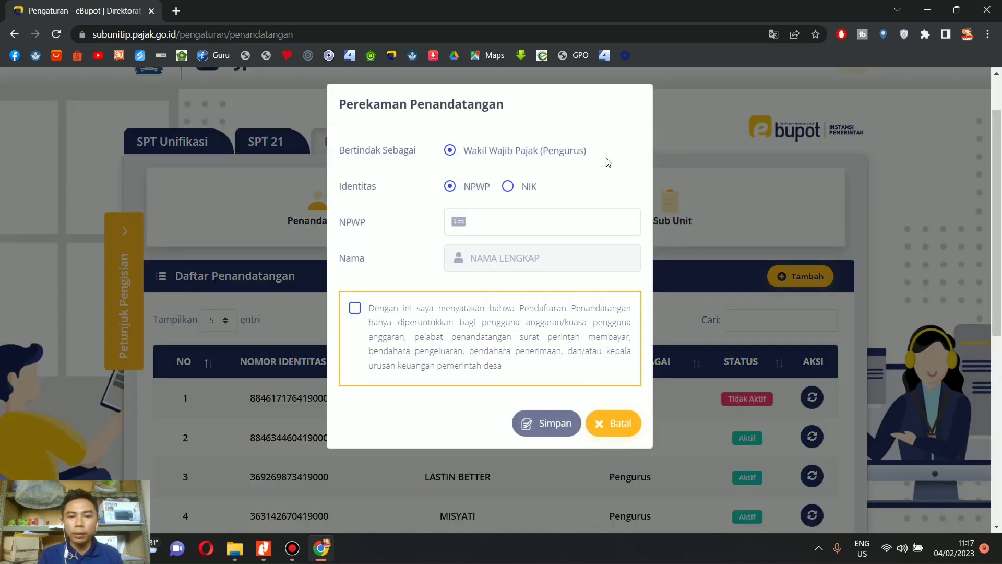
click(562, 211)
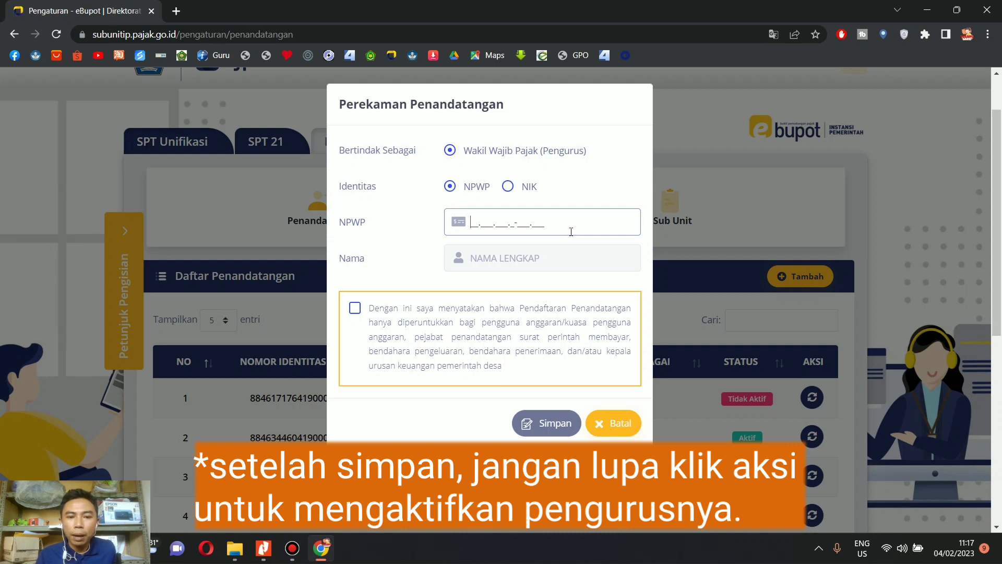
click(357, 310)
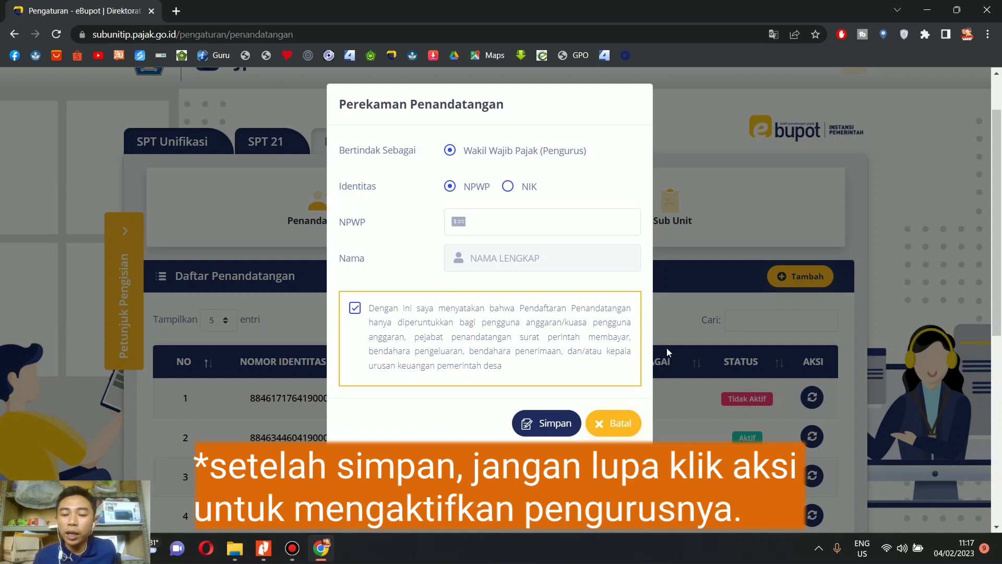
click(620, 424)
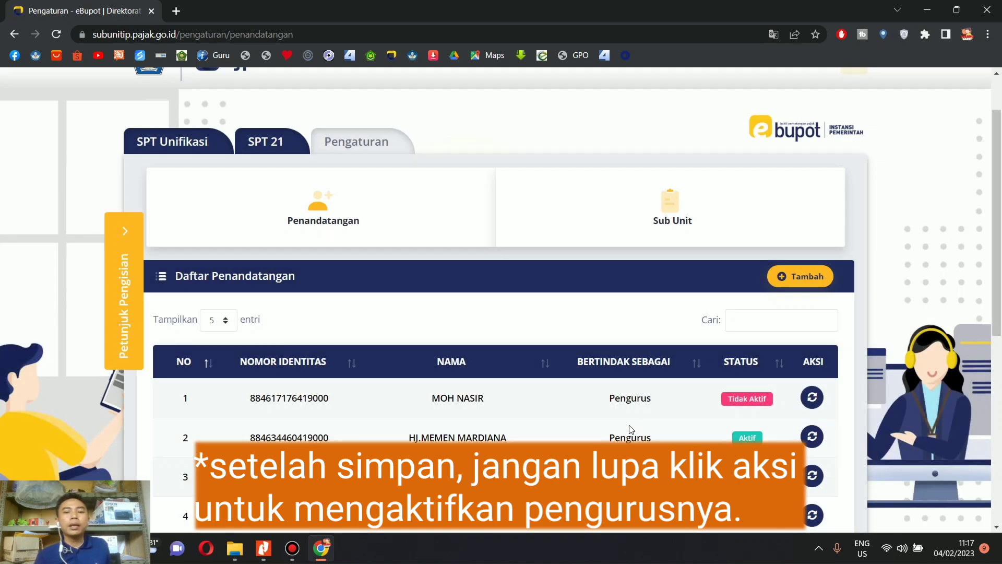
- Return to SPT Unifikasi and search the Pasal 4 ayat (2), 15, 22, 23 withholding slips for period 07-2022
scroll(569, 326, up, 2)
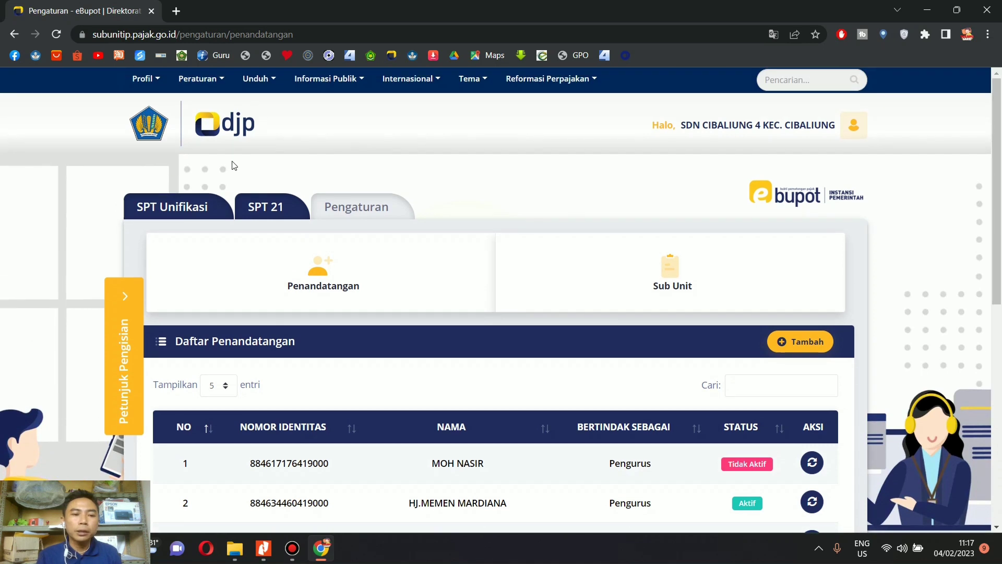
click(200, 209)
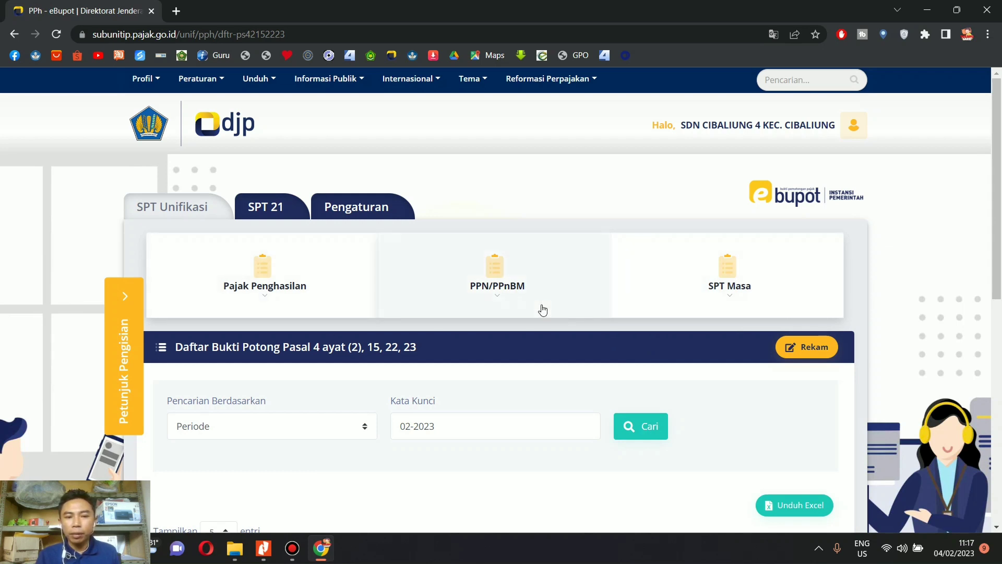
scroll(947, 350, down, 3)
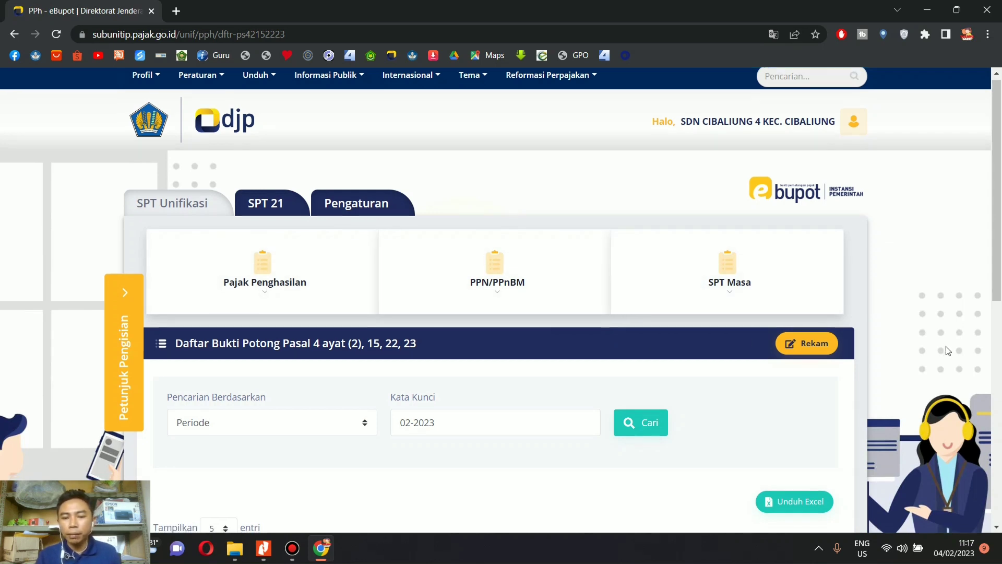
scroll(946, 346, down, 2)
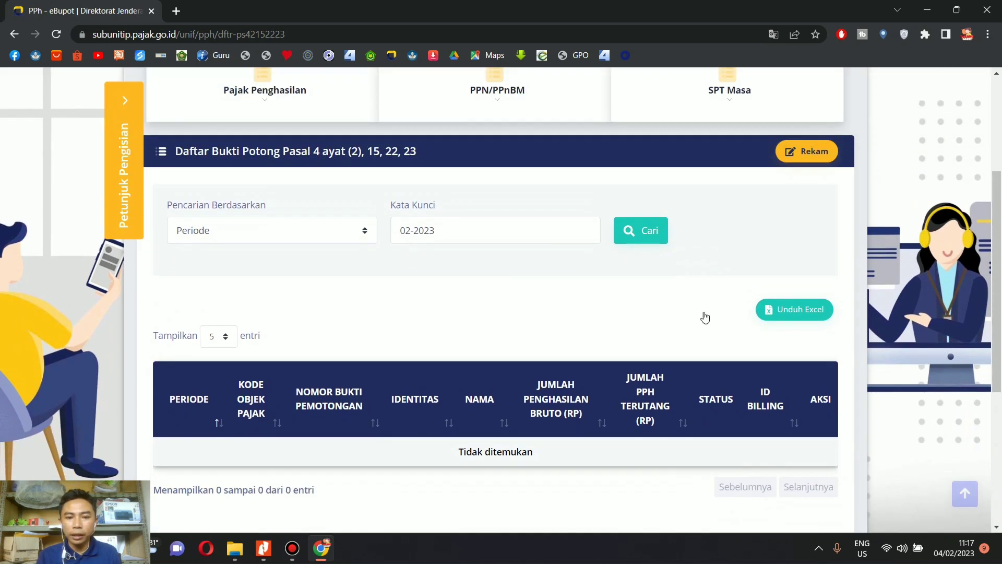
drag(507, 241, 301, 241)
text(07-2022)
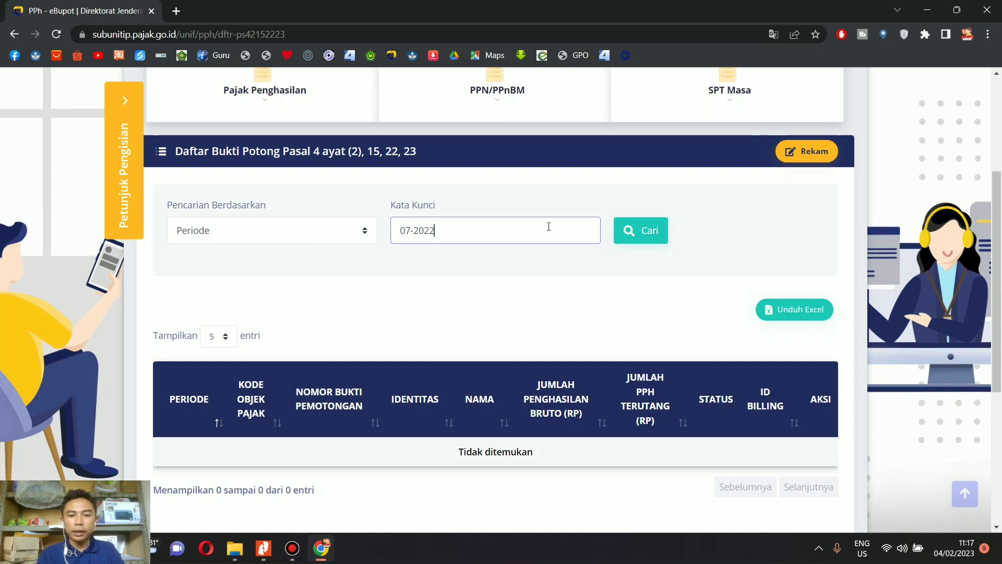
click(657, 236)
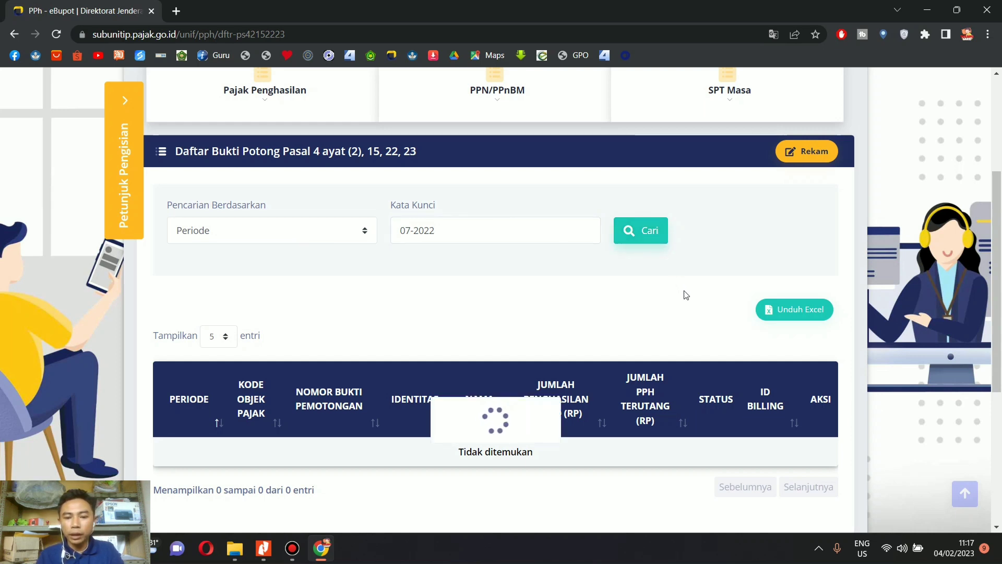
scroll(686, 295, down, 1)
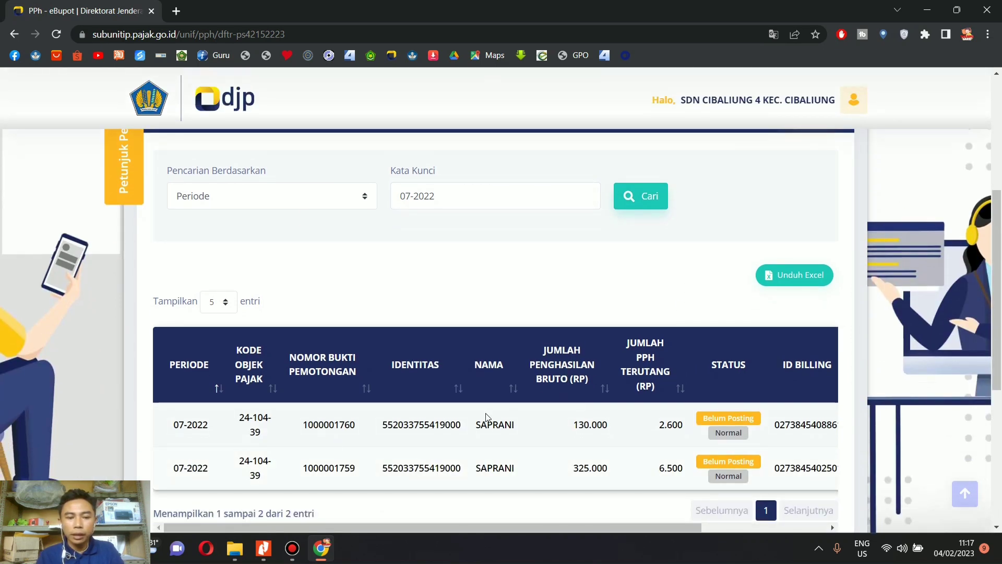
- Start recording a new Pasal 4(2), 15, 22, 23 withholding slip and set Tahun Pajak to 2022
scroll(519, 426, up, 5)
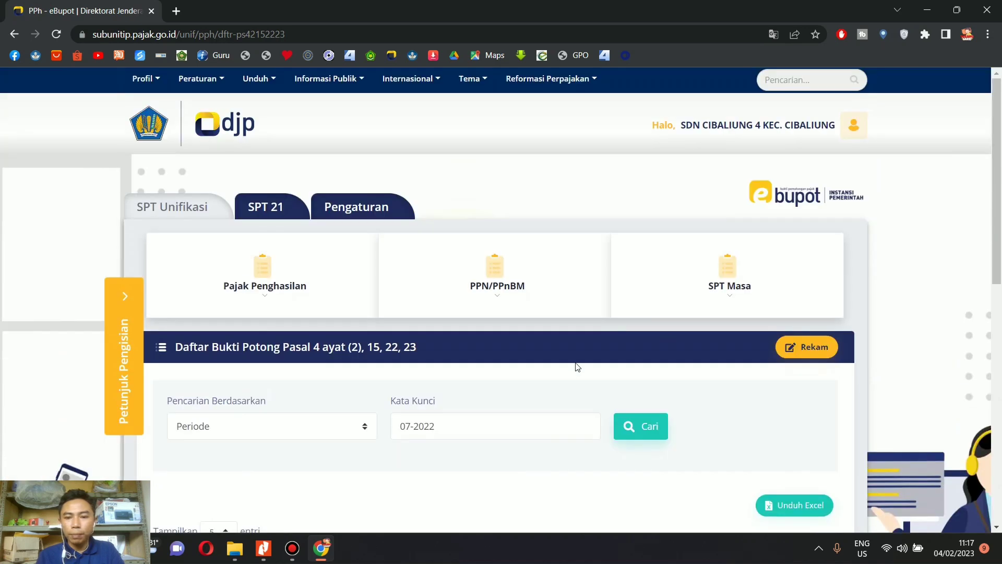
scroll(745, 387, down, 1)
scroll(745, 388, down, 1)
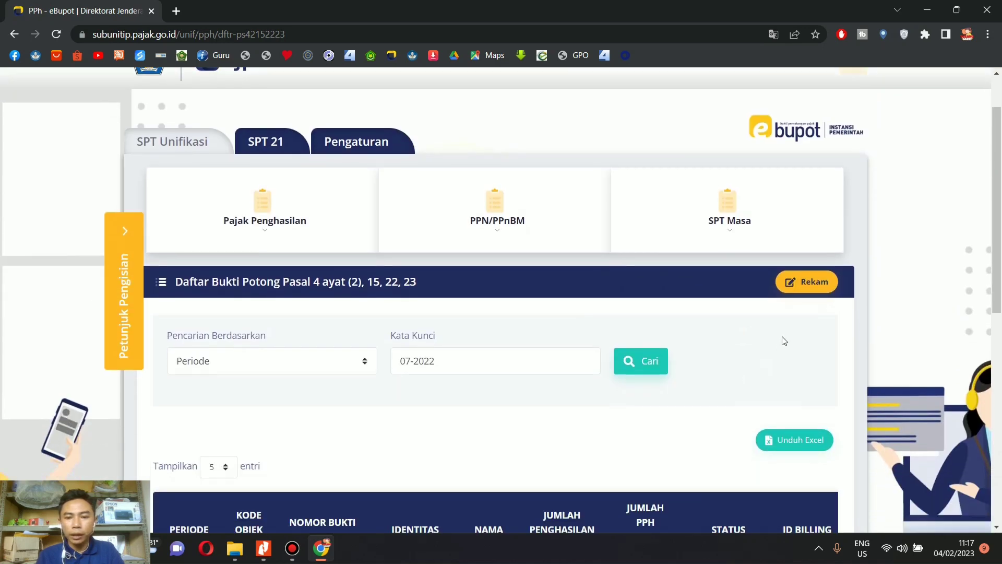
click(811, 293)
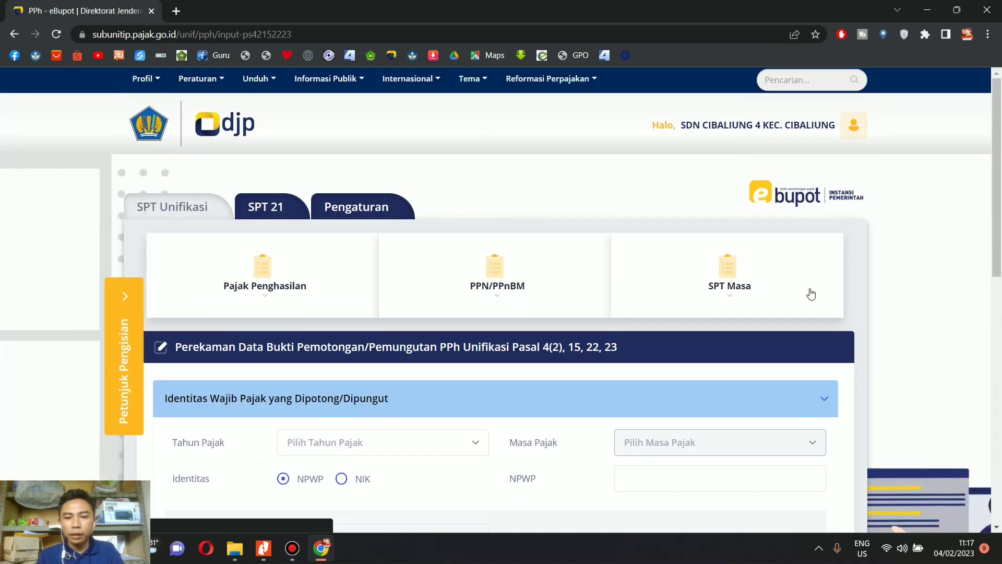
scroll(666, 325, down, 3)
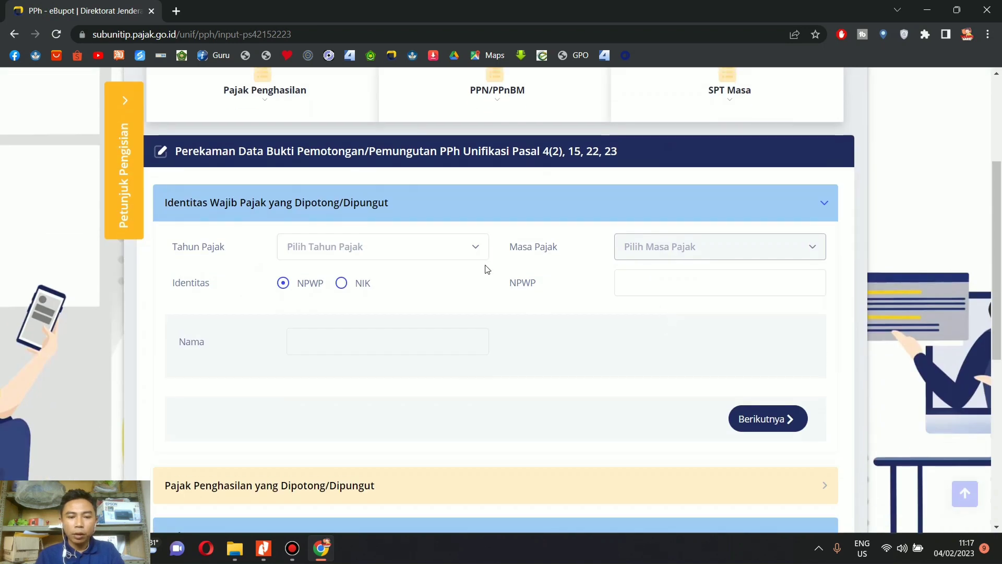
click(472, 252)
click(409, 332)
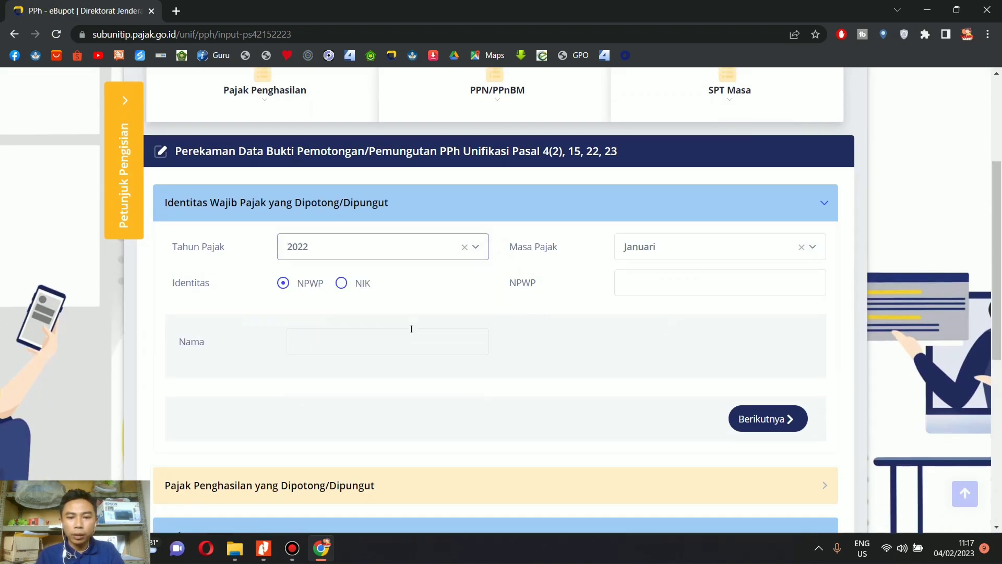
- Switch to Nitro Pro, check the July 2022 tax entries in the BUKU PEMBANTU PAJAK document, and return to Chrome
click(263, 548)
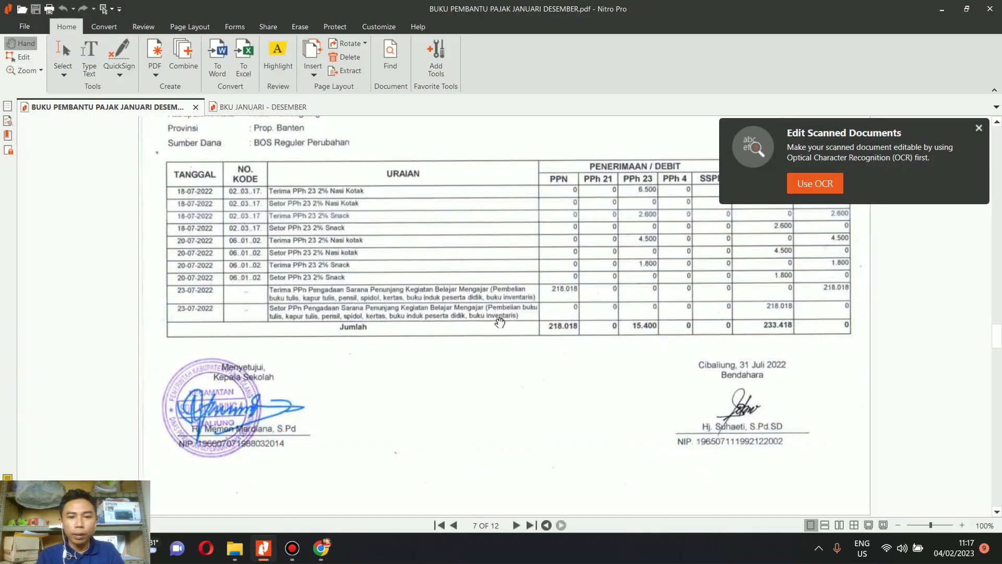
scroll(502, 325, up, 3)
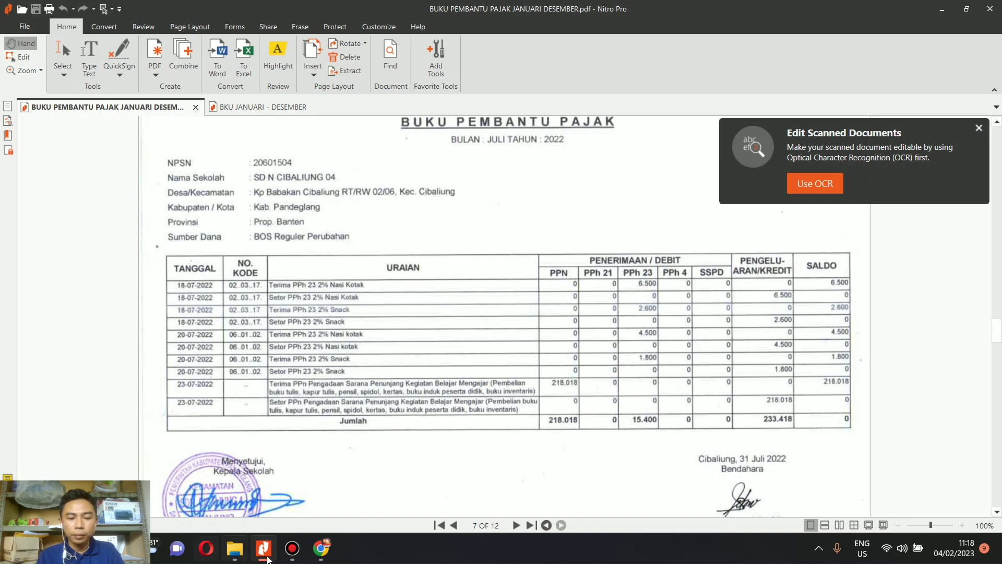
click(321, 548)
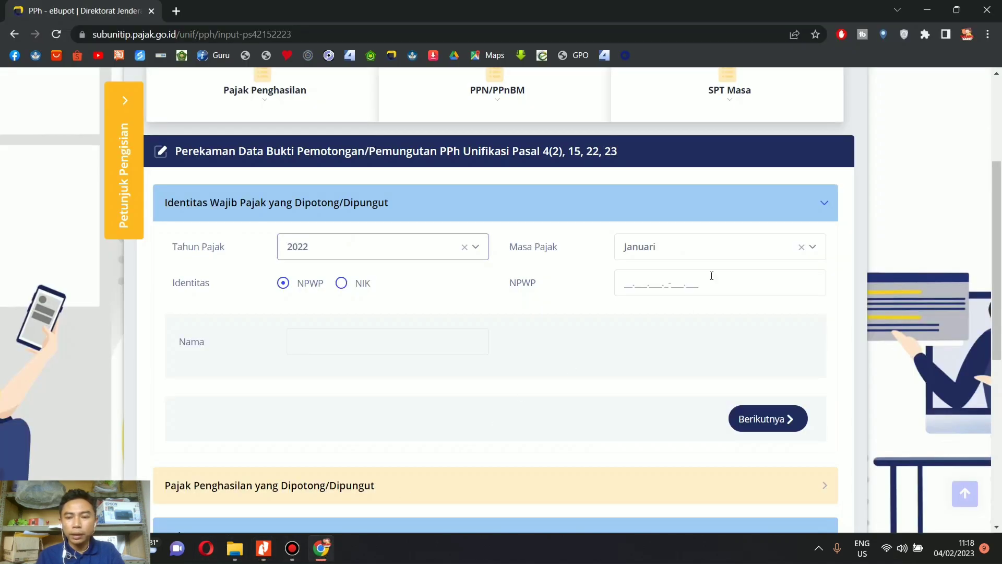
- Set Masa Pajak to Juli for the withholding slip
click(712, 255)
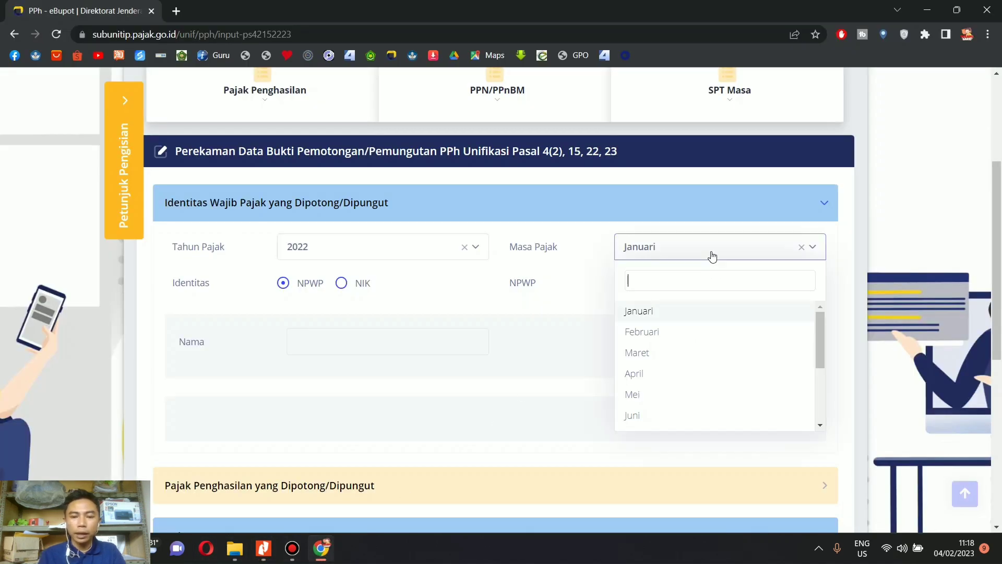
text(jul)
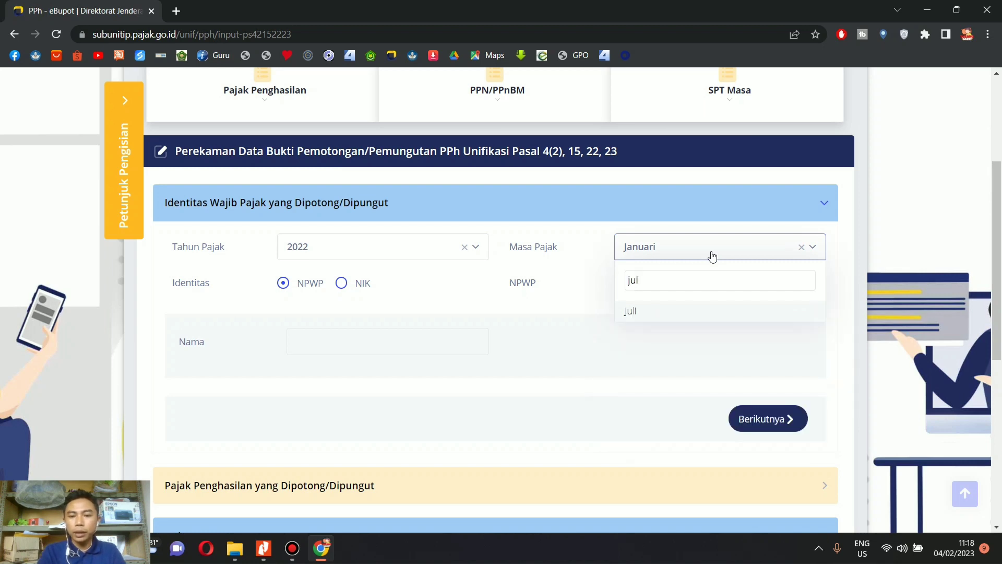
click(686, 317)
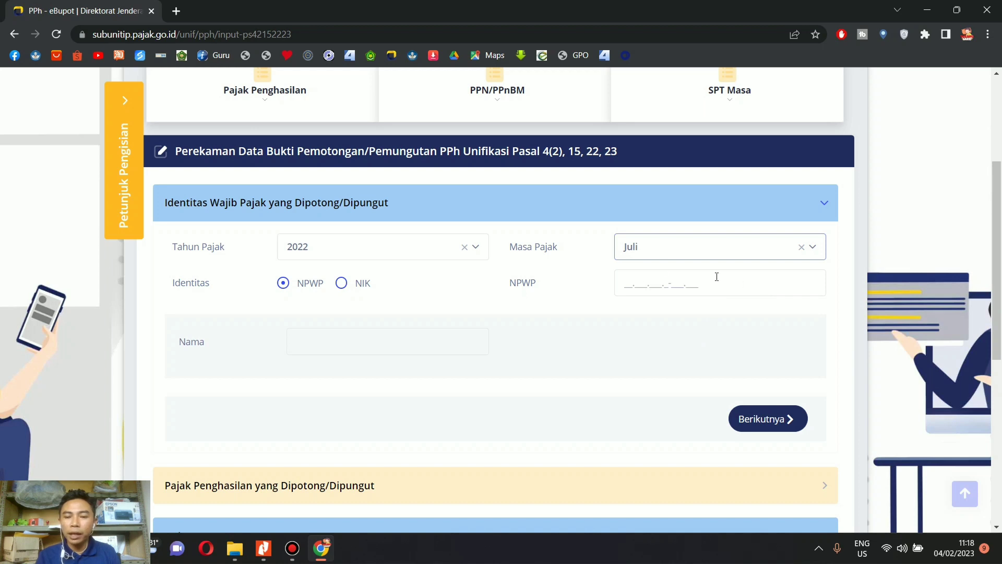
- Enter the withheld taxpayer's NPWP to retrieve the name, and proceed to Pajak Penghasilan yang Dipotong/Dipungut
click(623, 290)
click(666, 341)
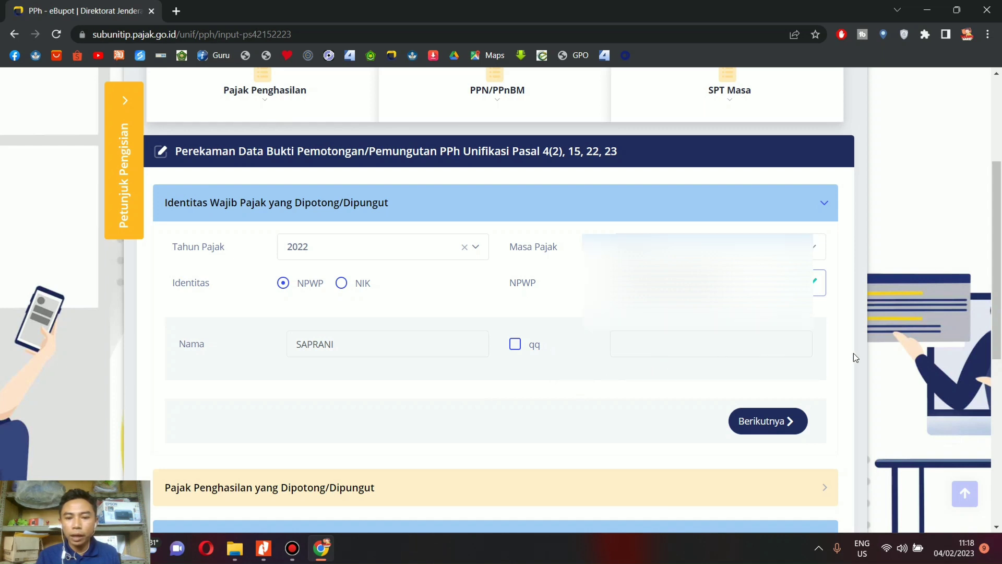
scroll(856, 357, down, 1)
click(775, 396)
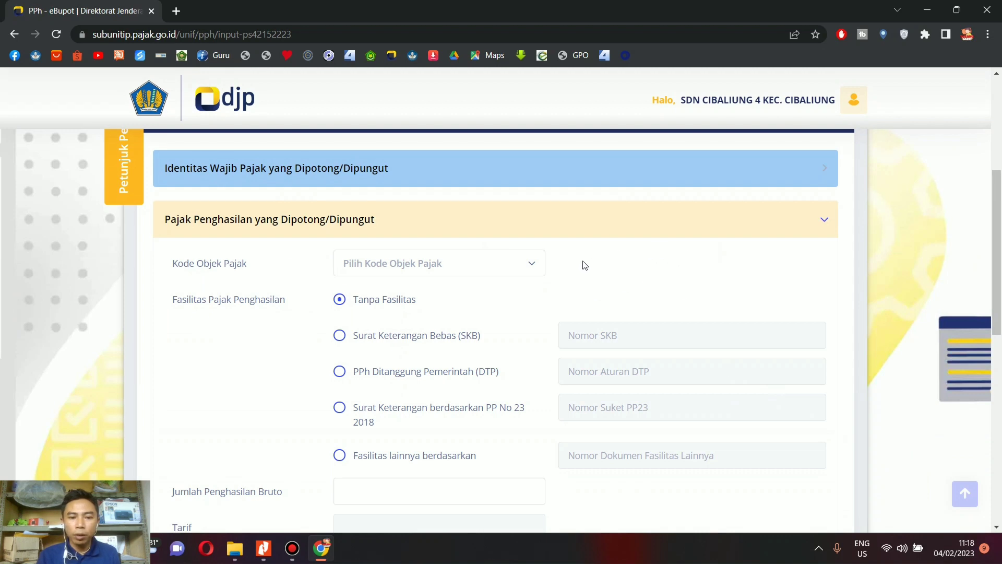
- Find the catering service by the word tata and set Kode Objek Pajak to 24-104-39 Jasa Katering Atau Tata Boga
click(542, 272)
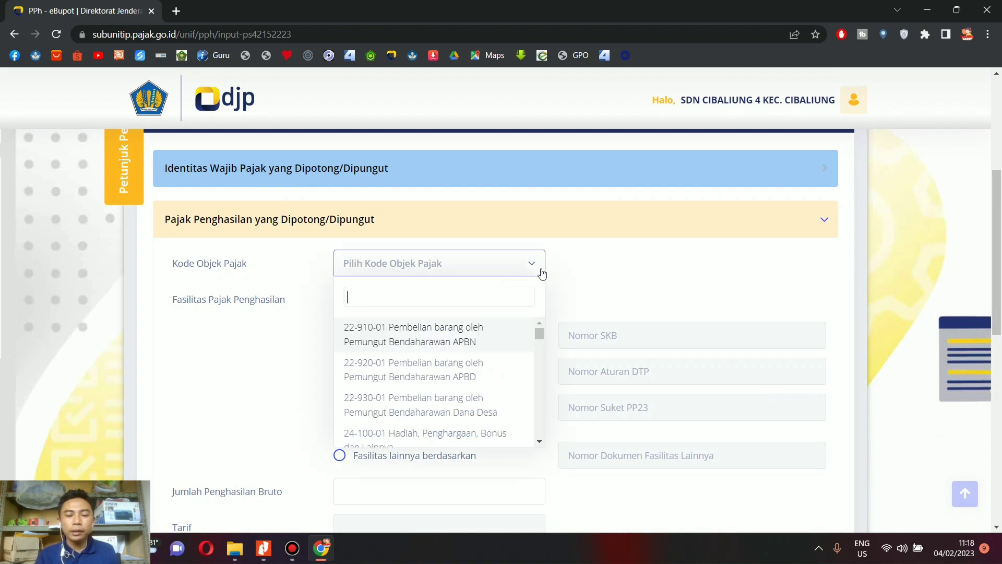
text(24)
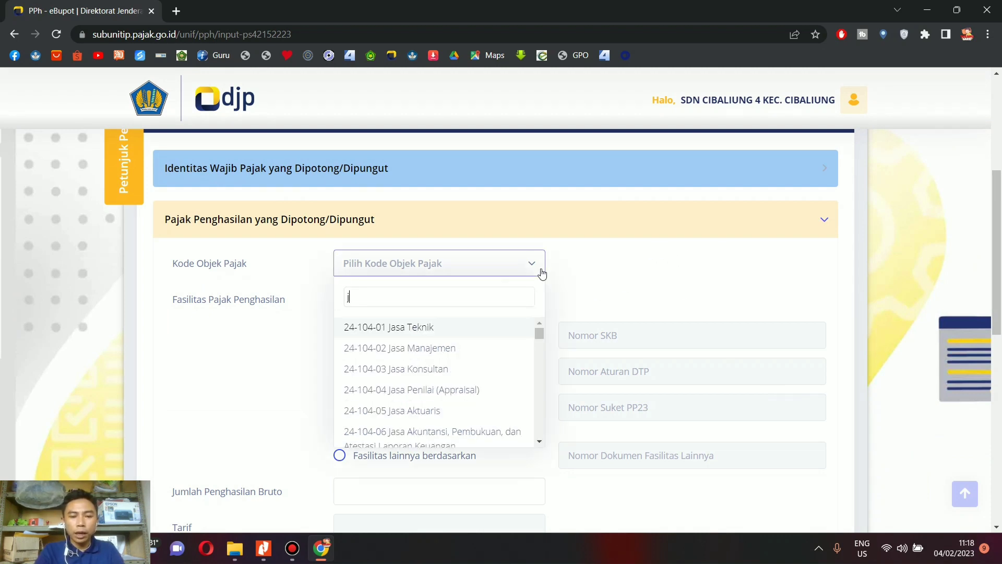
key(BackSpace)
key(BackSpace)
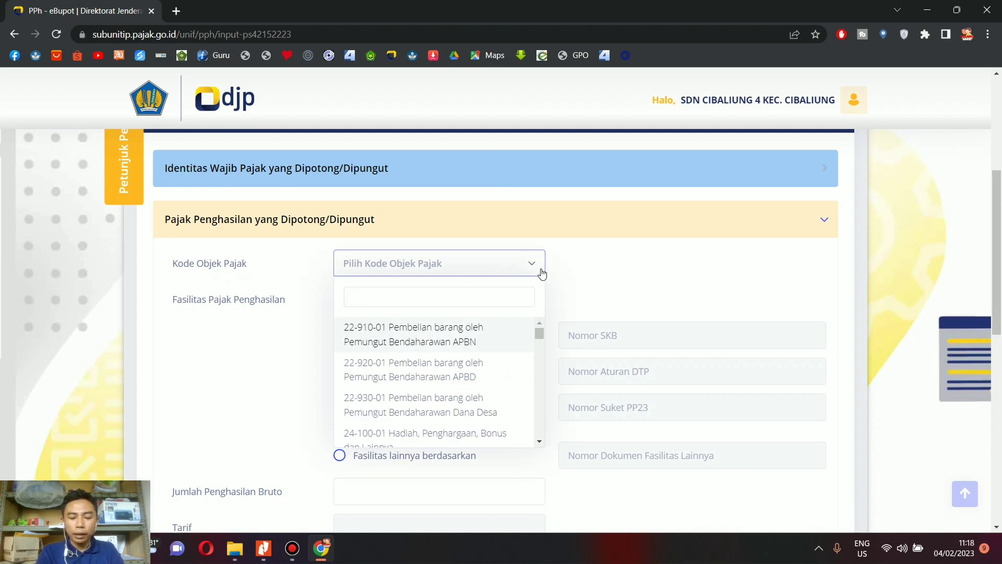
text(tata)
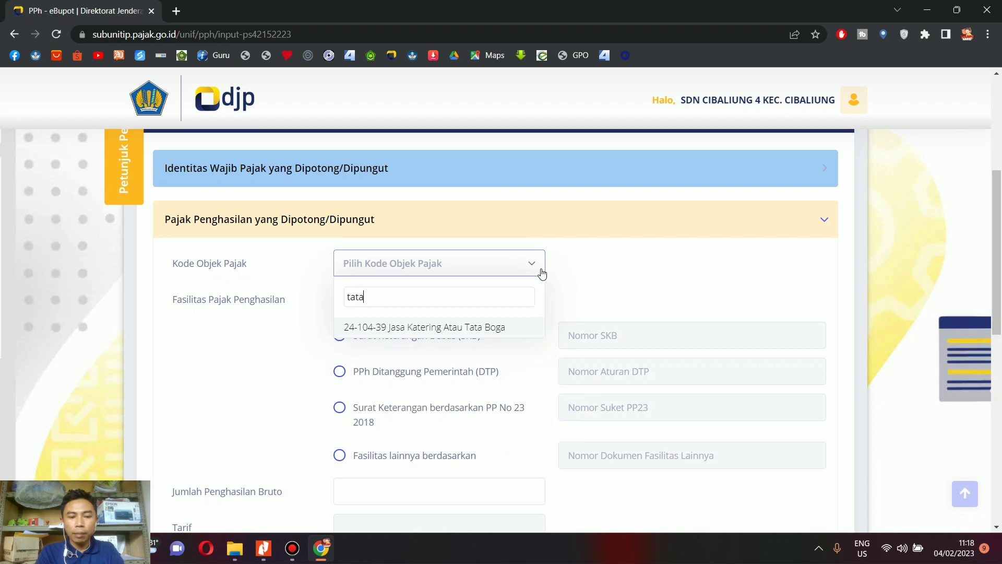
click(477, 328)
- Look up the 20-07-2022 Nasi kotak expense in Nitro Pro's BKU JANUARI - DESEMBER document and enter 225.000 as Jumlah Penghasilan Bruto in Chrome
scroll(678, 292, down, 2)
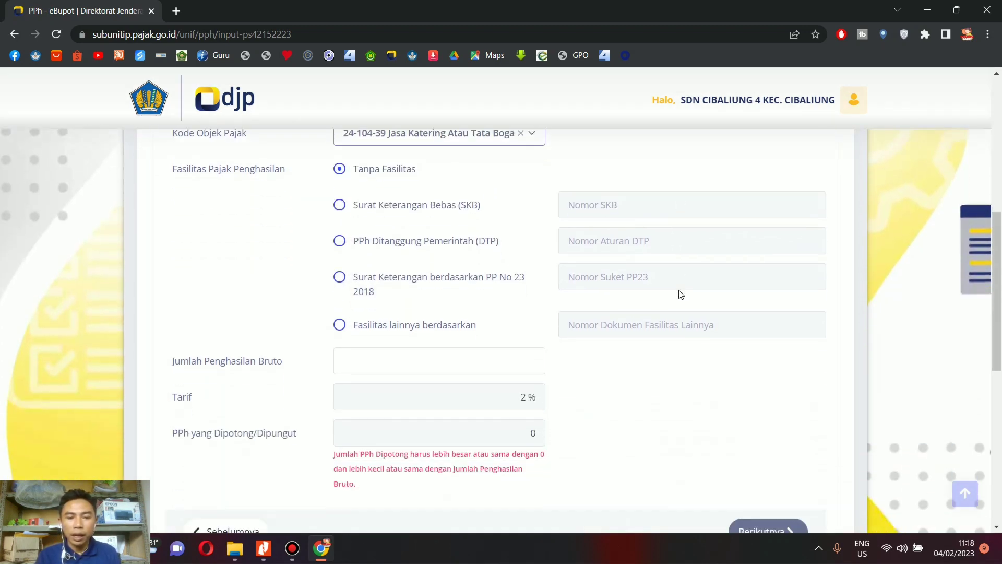
scroll(609, 264, up, 1)
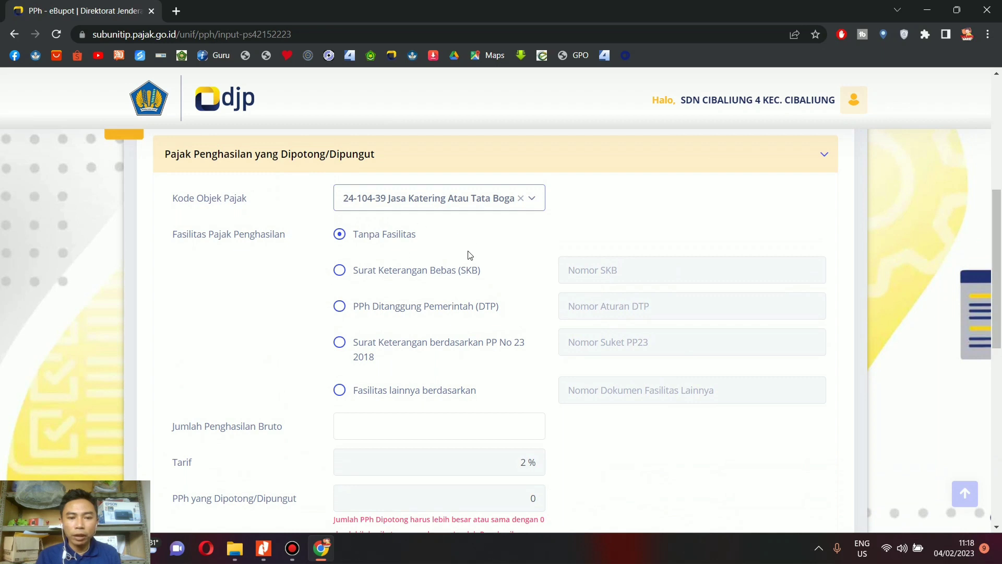
scroll(568, 302, down, 1)
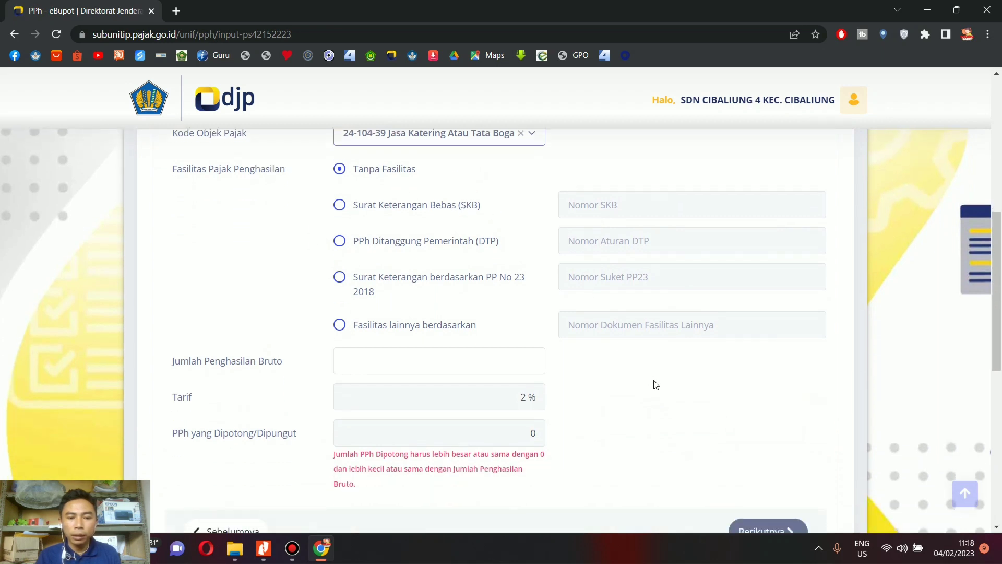
click(446, 356)
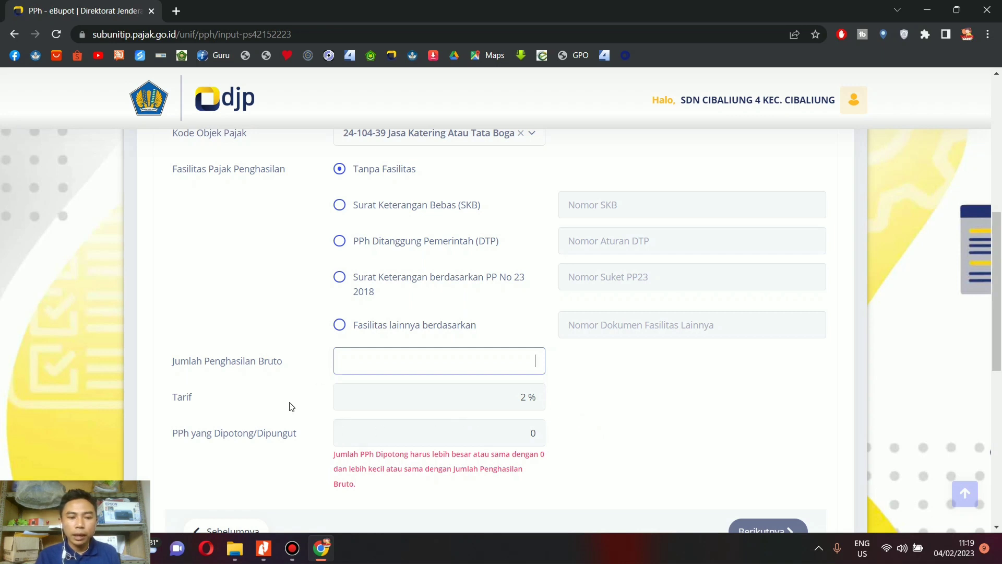
click(263, 547)
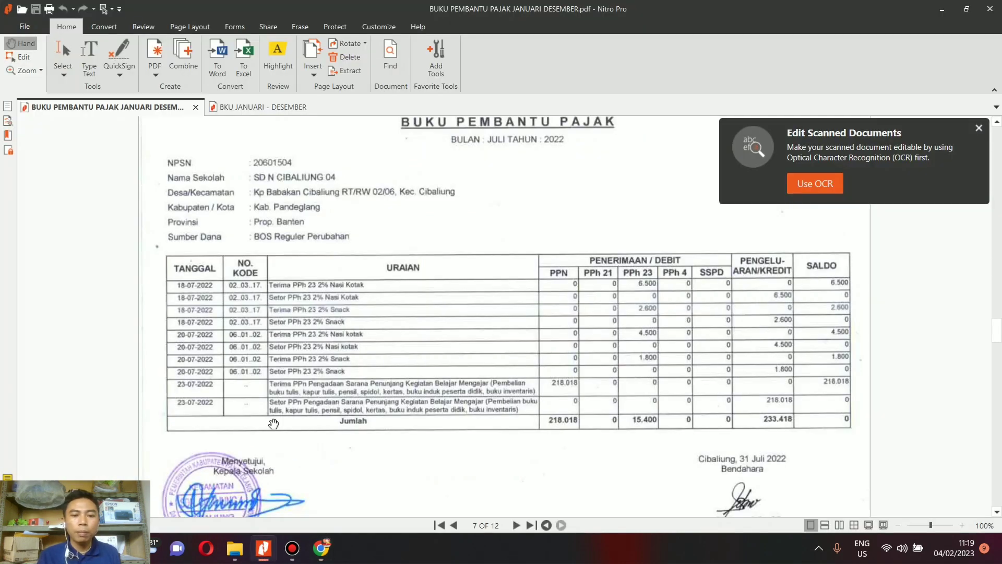
click(245, 107)
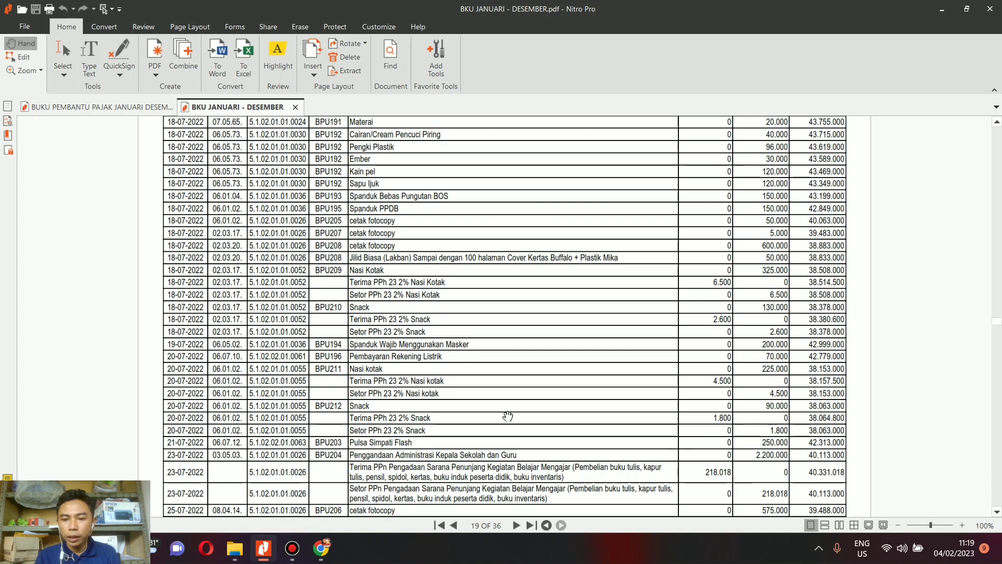
click(321, 549)
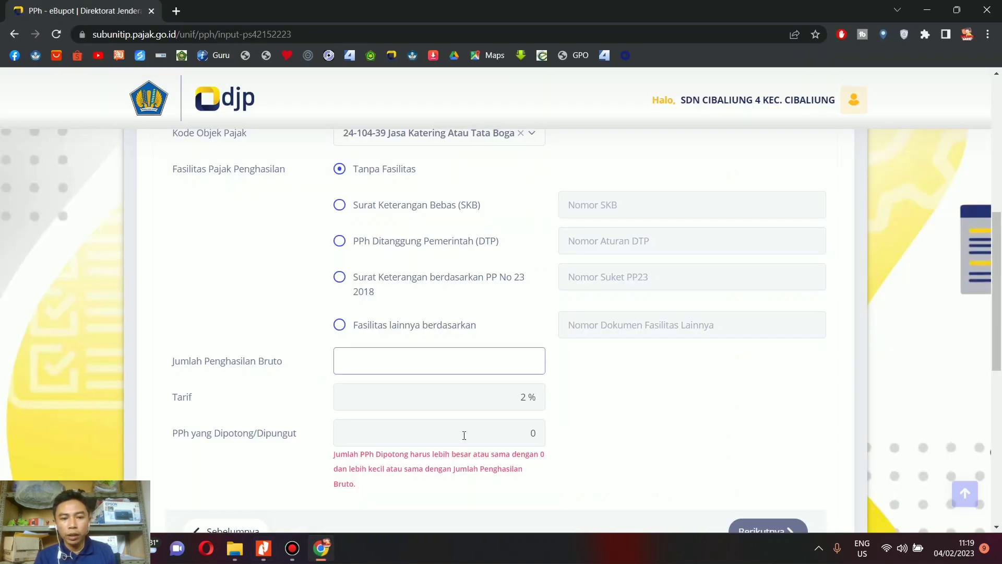
text(2)
text(5.0)
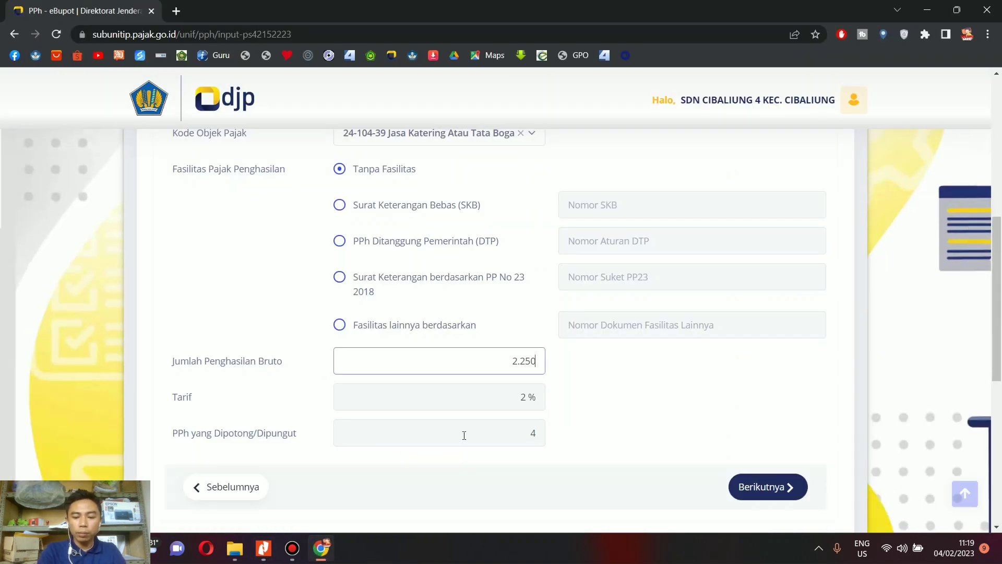
text(00)
click(667, 410)
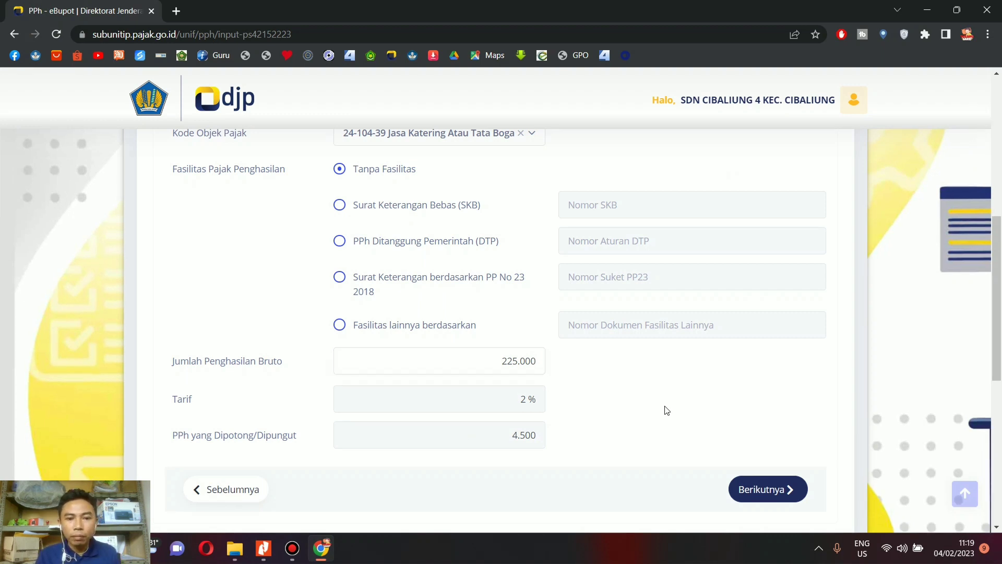
- Look through the other tax object codes available under Kode Objek Pajak, keeping 24-104-39 selected
scroll(667, 410, down, 1)
scroll(667, 410, up, 1)
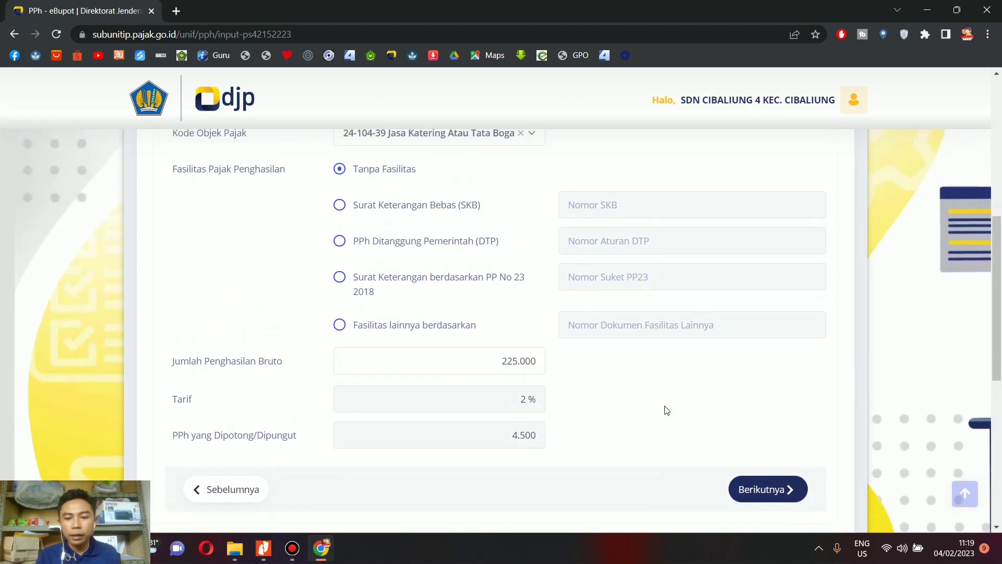
scroll(667, 411, up, 1)
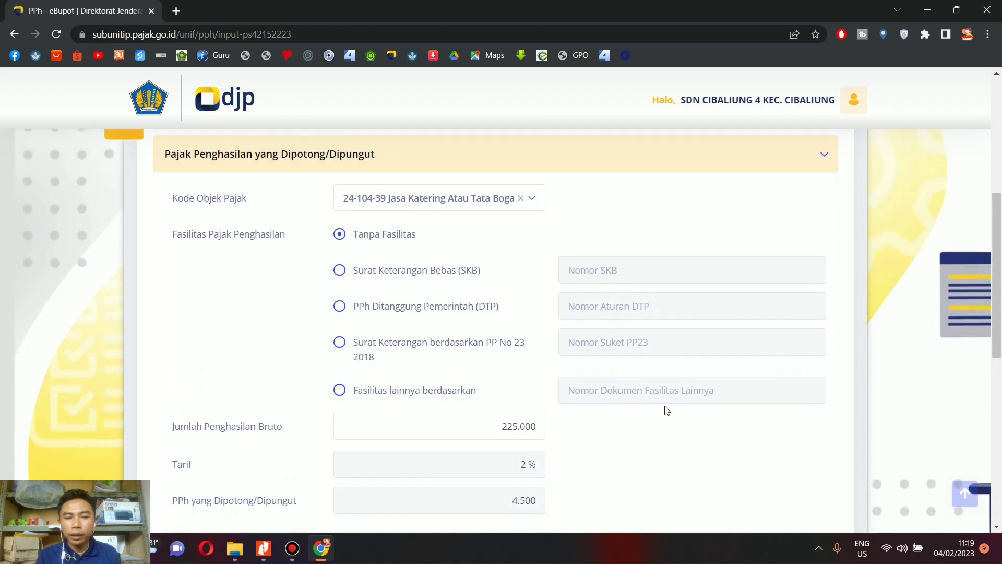
click(543, 204)
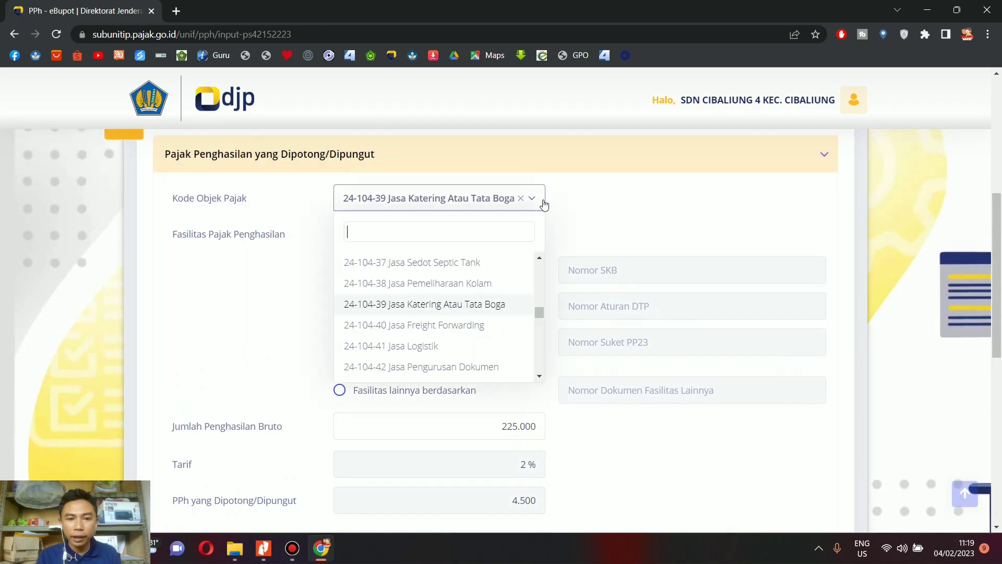
mouse_move(539, 309)
mouse_down()
mouse_move(540, 251)
mouse_move(542, 311)
mouse_up()
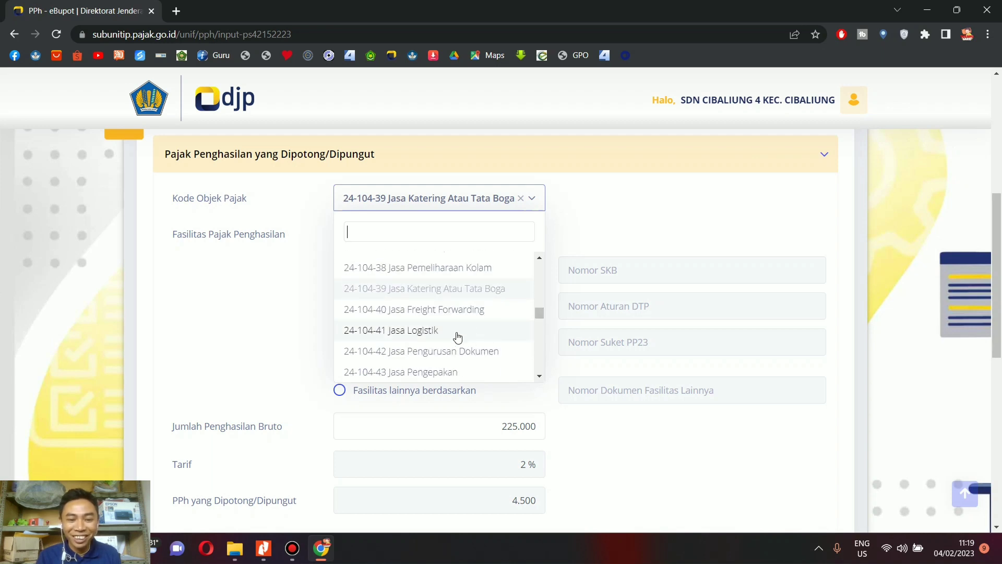
click(918, 401)
scroll(809, 394, down, 1)
scroll(766, 403, up, 2)
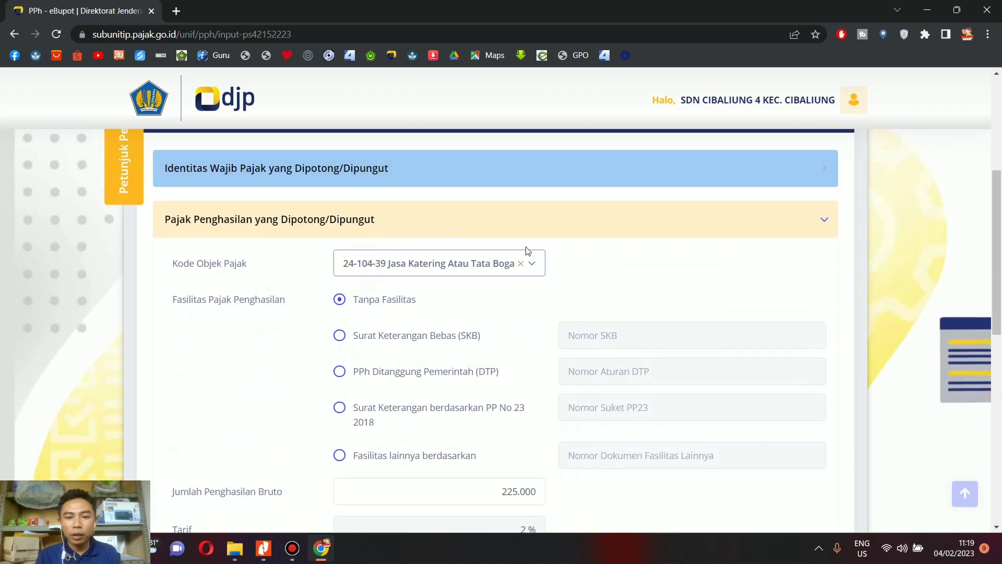
click(539, 266)
drag(543, 380, 543, 355)
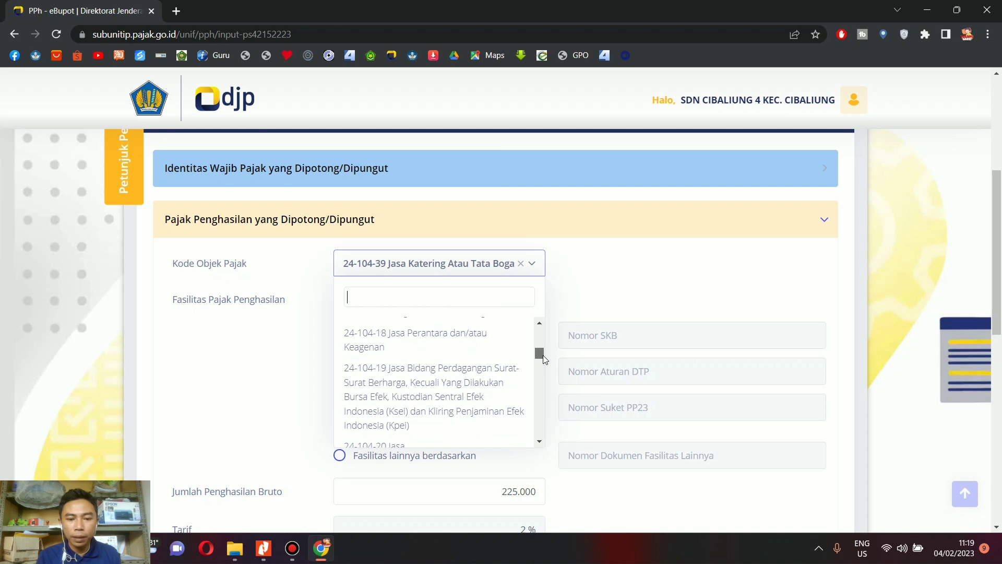
scroll(488, 393, down, 3)
scroll(490, 394, down, 2)
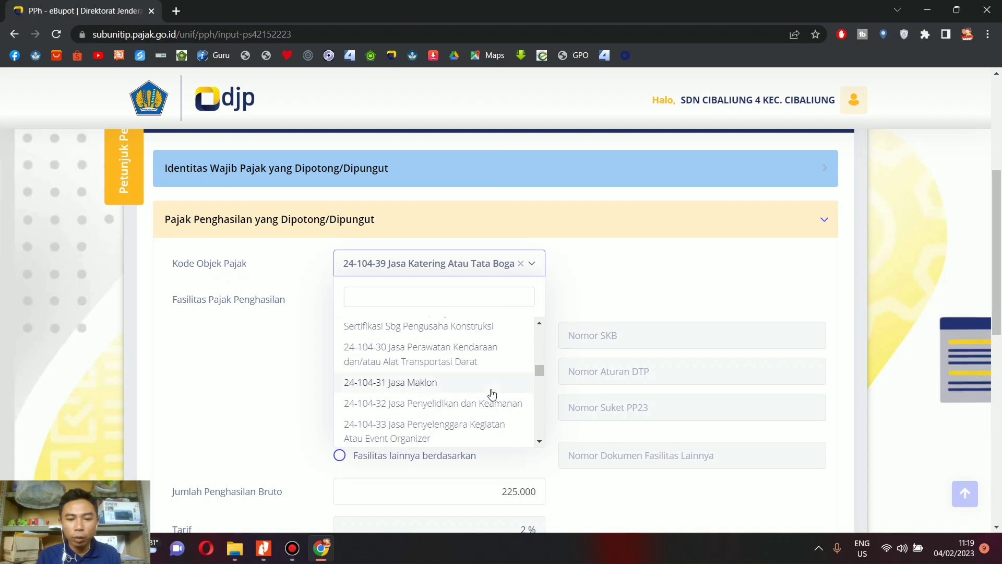
scroll(491, 396, down, 10)
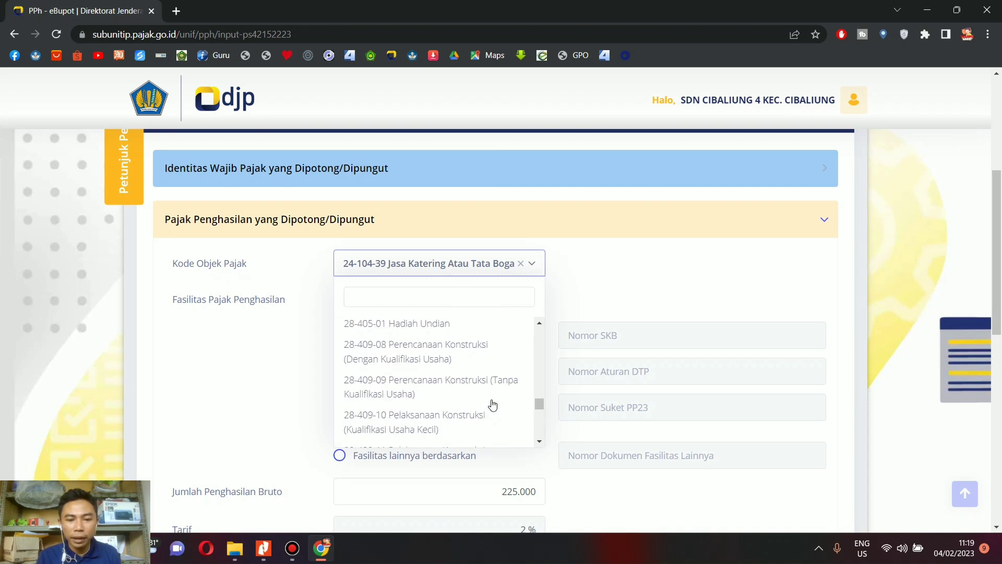
scroll(492, 405, down, 5)
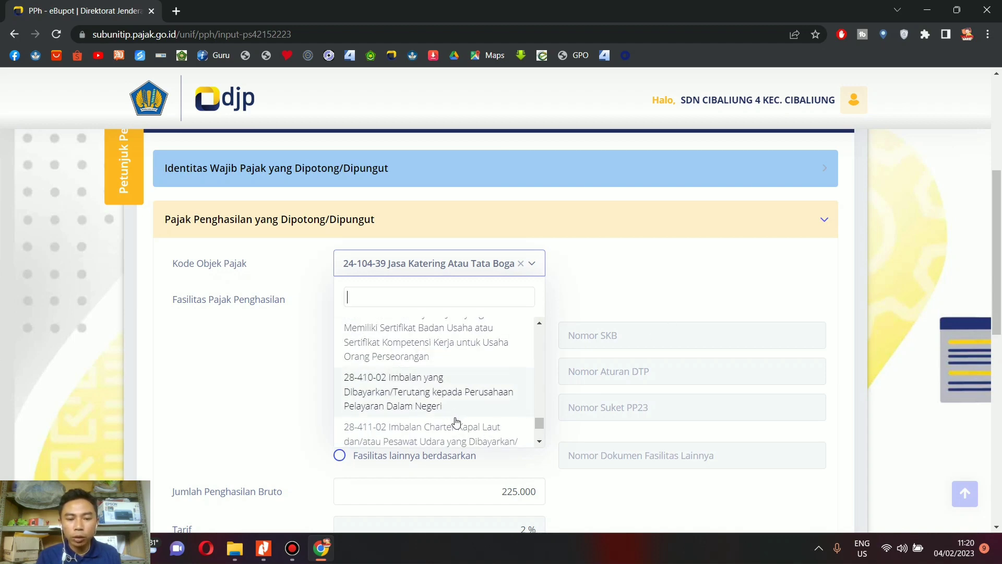
scroll(456, 422, down, 3)
click(923, 395)
- Proceed to Dokumen Dasar Pemotongan and start adding a document with Nama Dokumen set to Bukti Pembayaran
scroll(790, 370, down, 5)
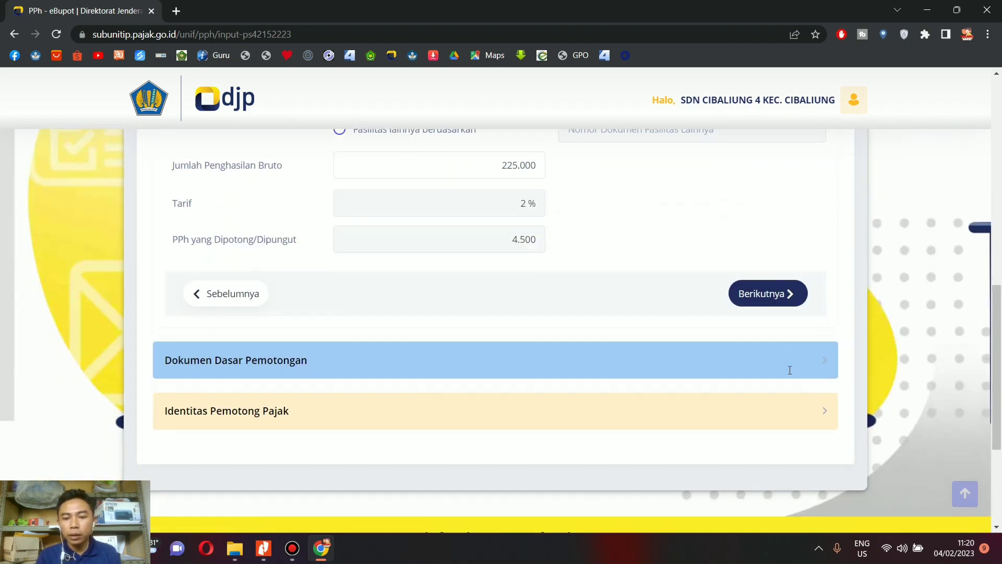
scroll(841, 358, up, 5)
scroll(842, 358, down, 1)
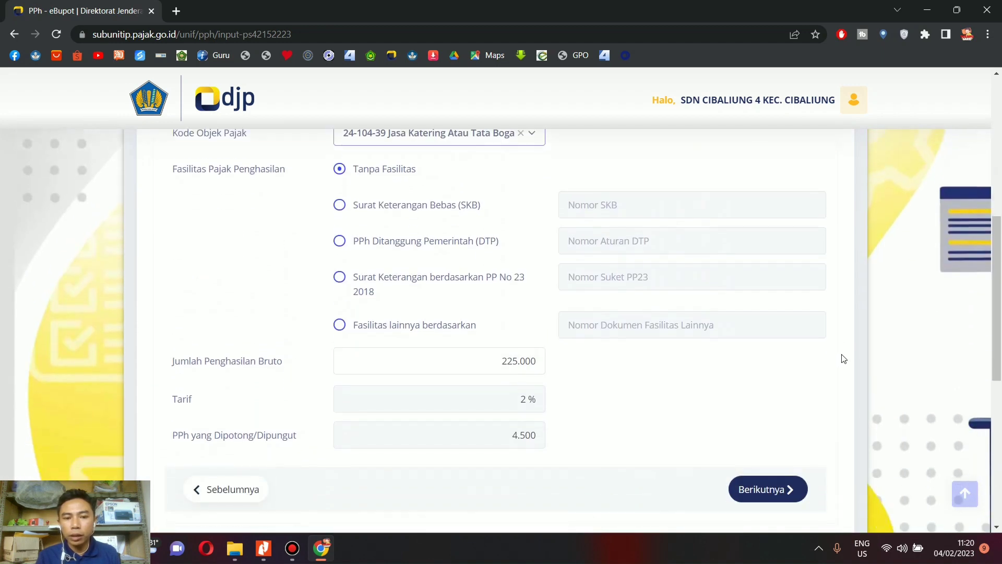
click(789, 490)
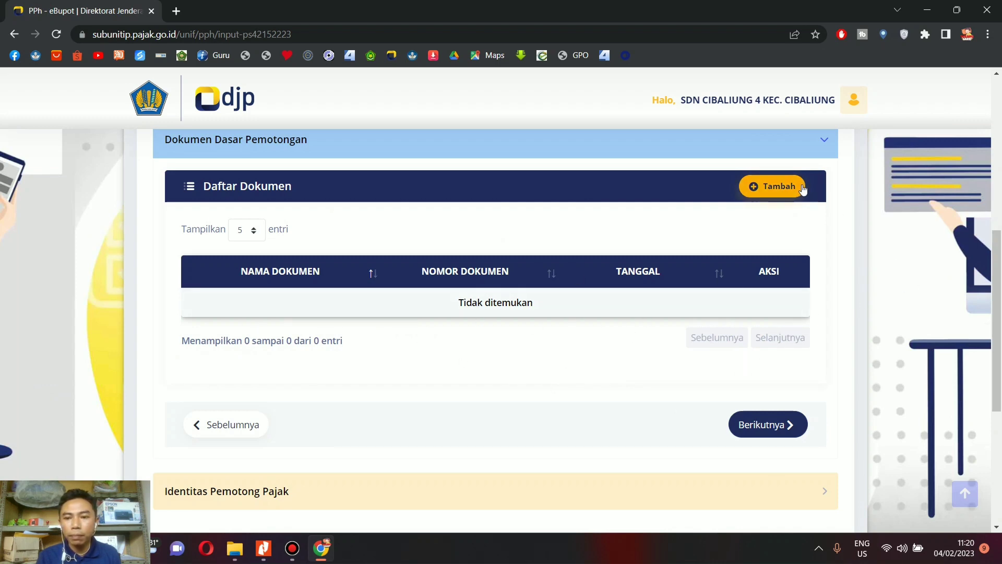
click(767, 187)
click(546, 255)
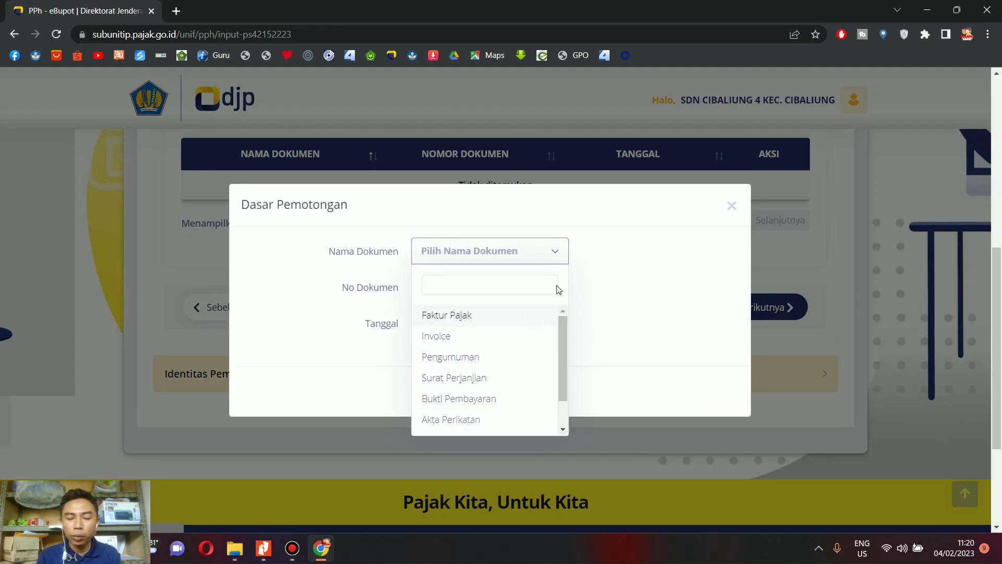
click(504, 400)
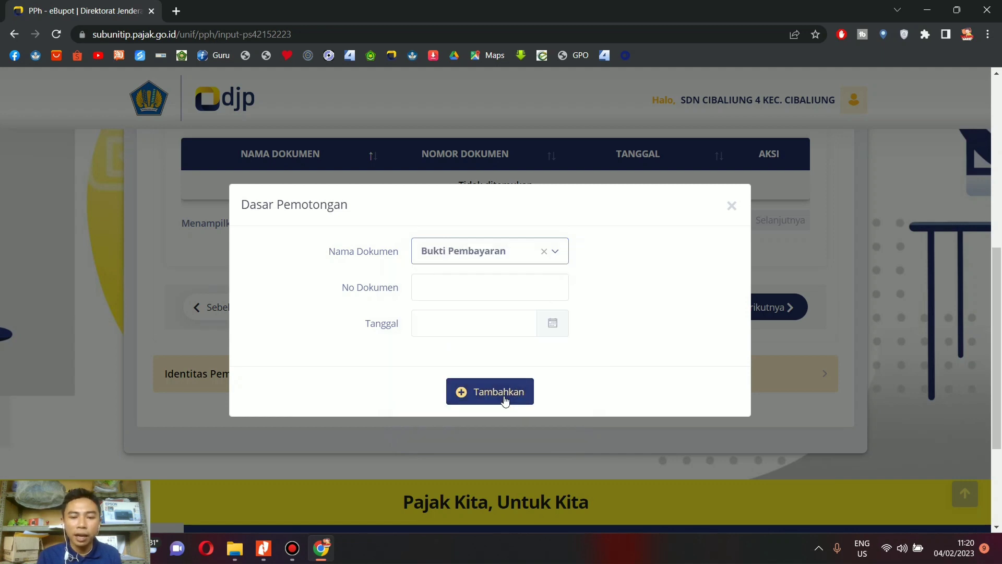
- Switch to Nitro Pro, check the voucher number and date of the 225.000 Nasi kotak entry in the BKU, and return to Chrome
click(482, 293)
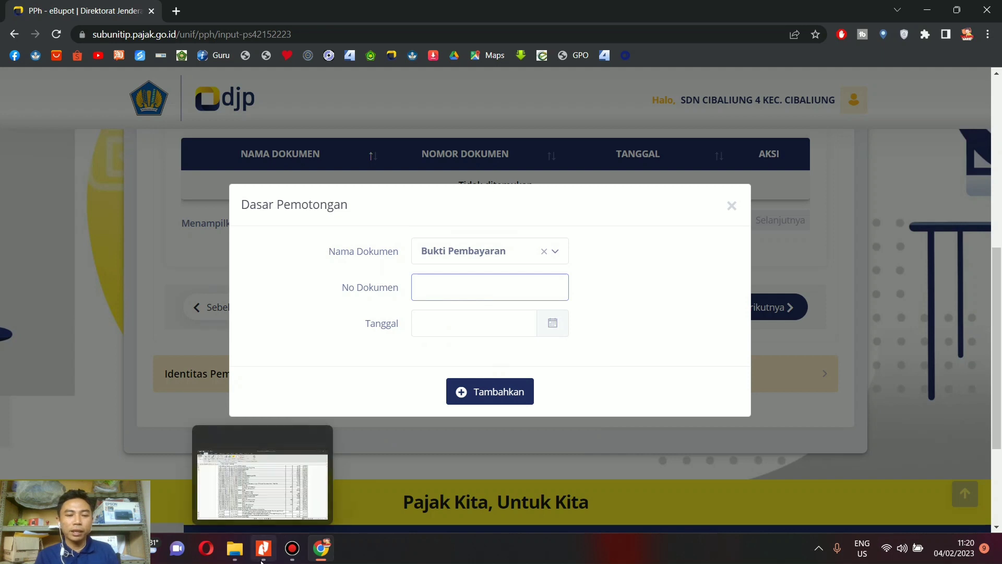
click(263, 548)
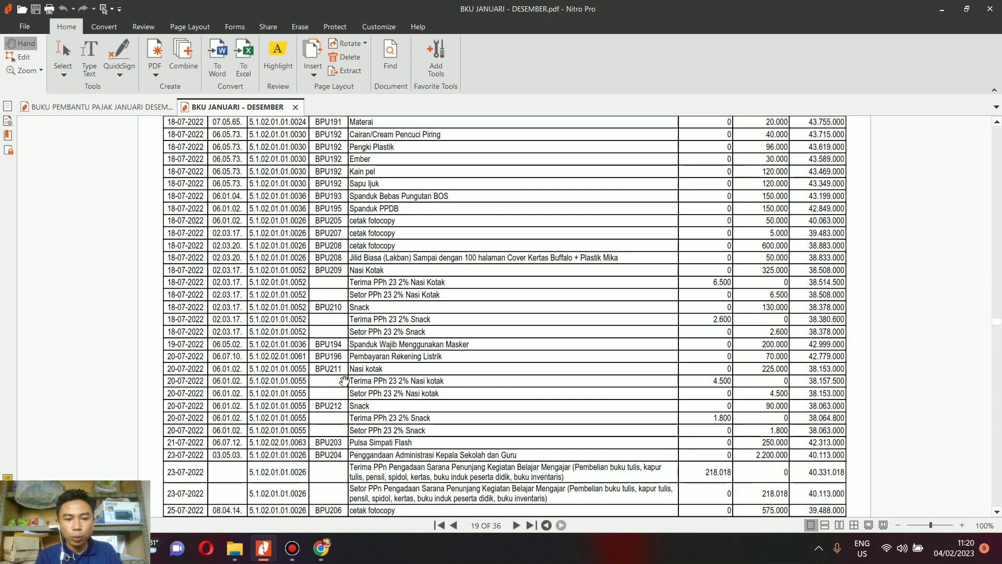
click(321, 548)
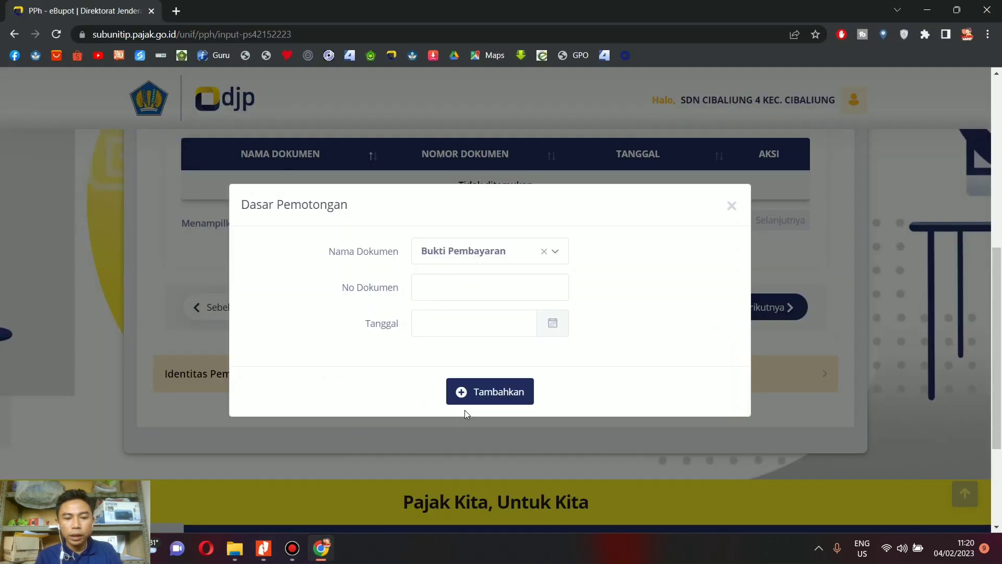
- Add the Bukti Pembayaran document with No Dokumen BPU211 and Tanggal 20/07/2022
click(507, 290)
click(561, 325)
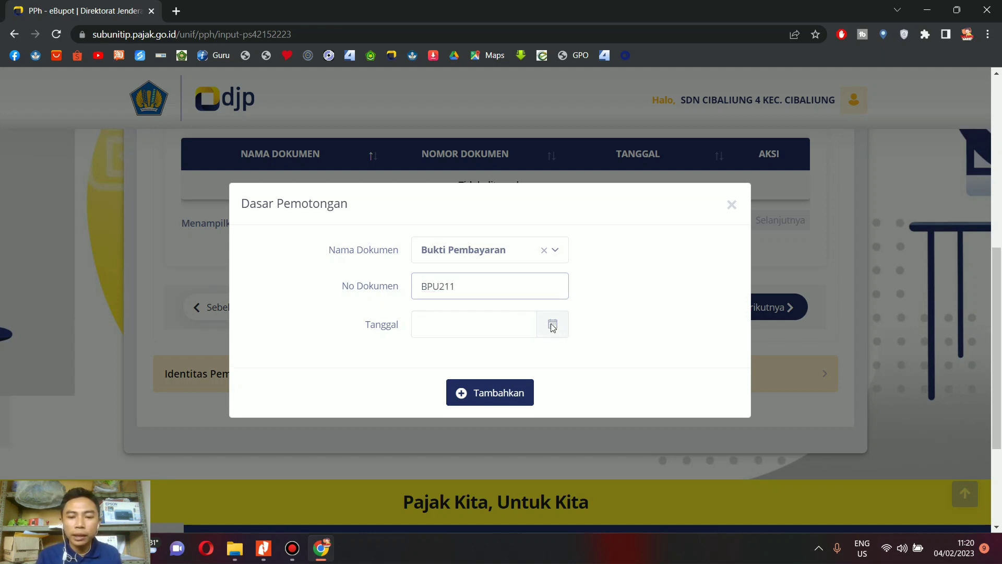
click(530, 324)
click(509, 355)
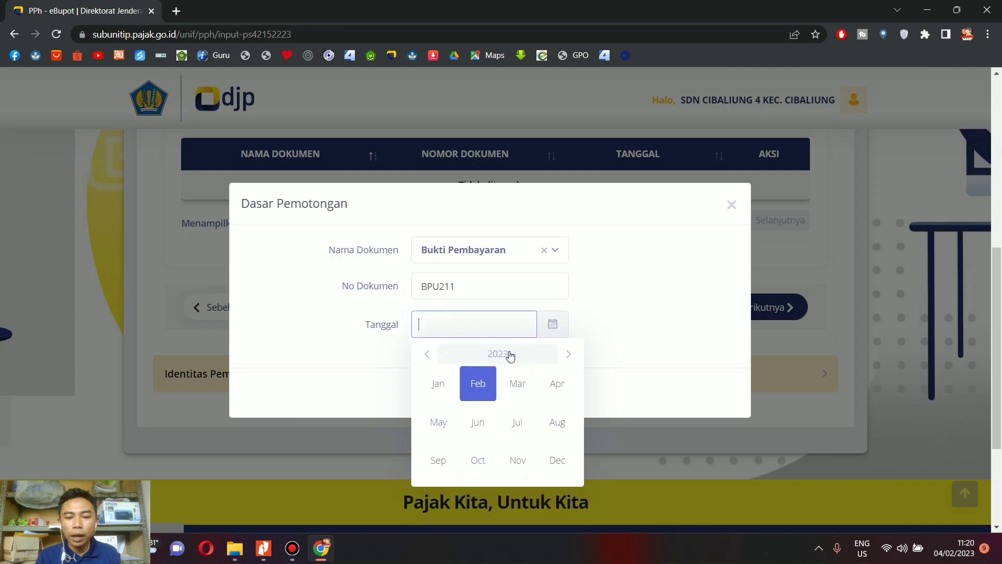
click(426, 355)
click(518, 422)
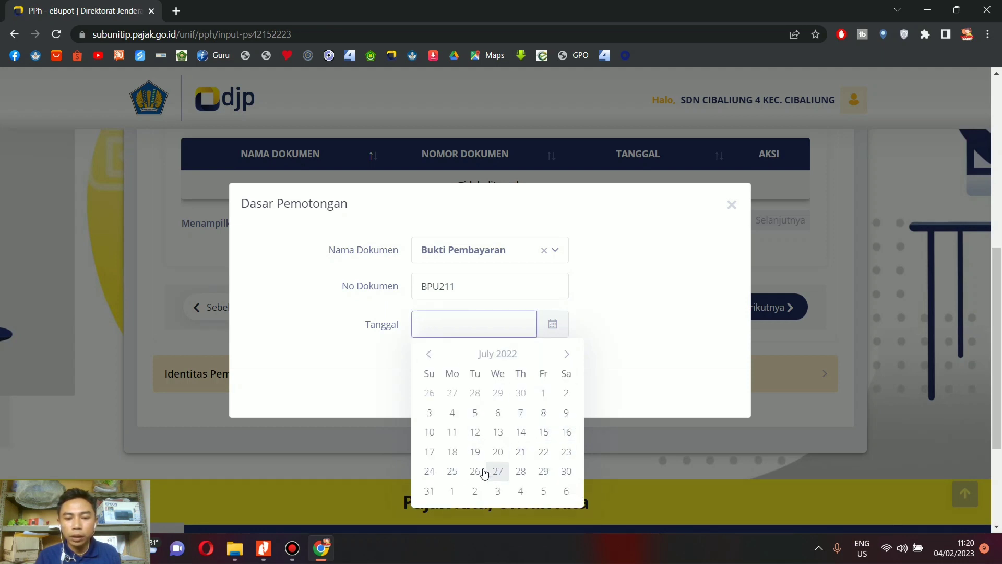
click(498, 452)
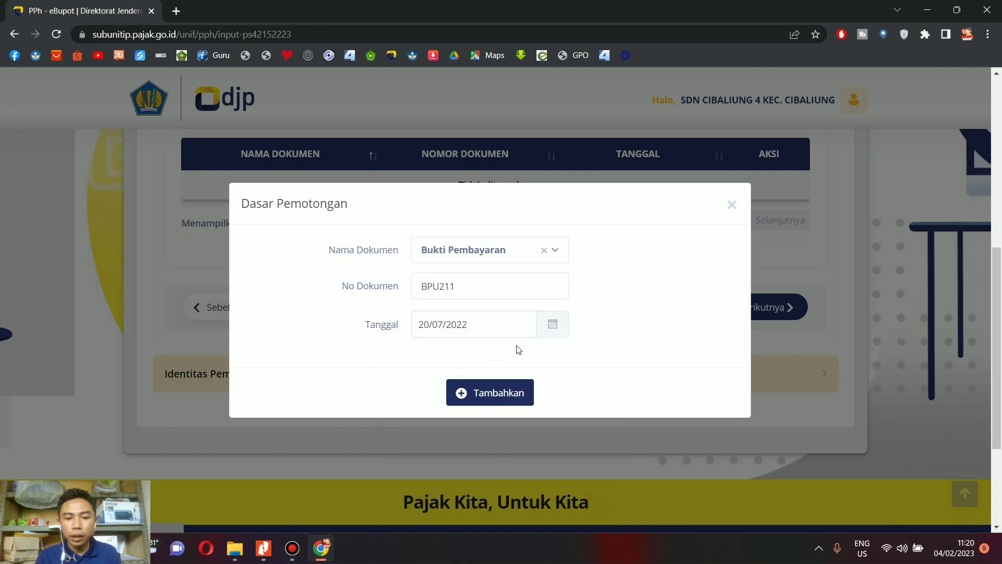
click(497, 395)
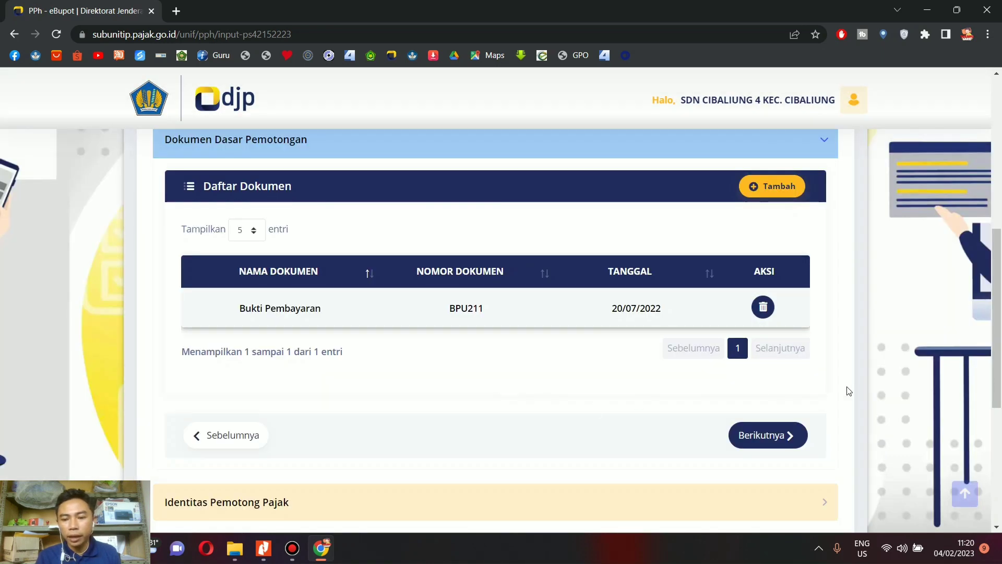
- Proceed to Identitas Pemotong Pajak, setting Penandatangan Sebagai to Pengurus and selecting the first listed signatory as Penandatangan Bukti Potong
scroll(862, 411, down, 1)
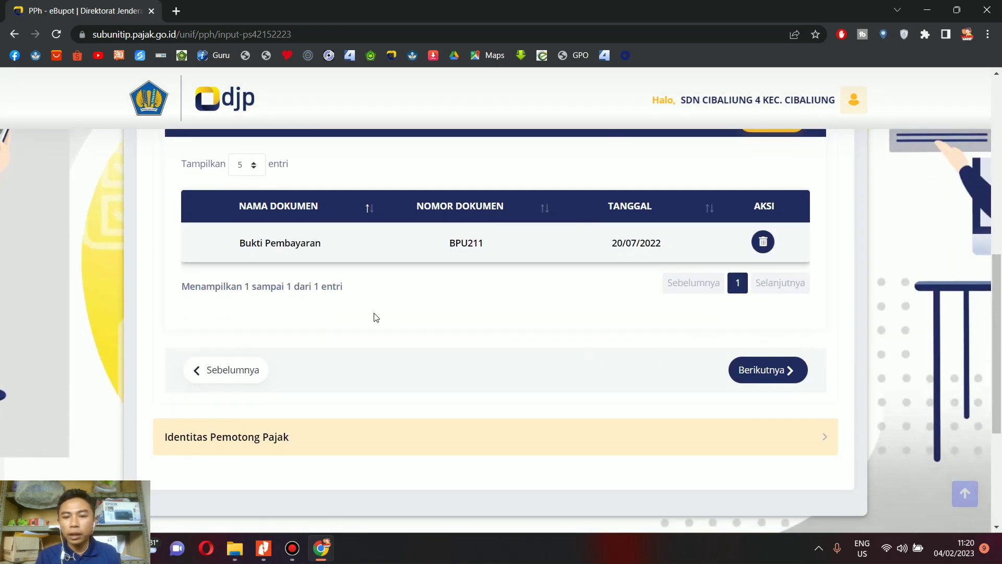
click(776, 371)
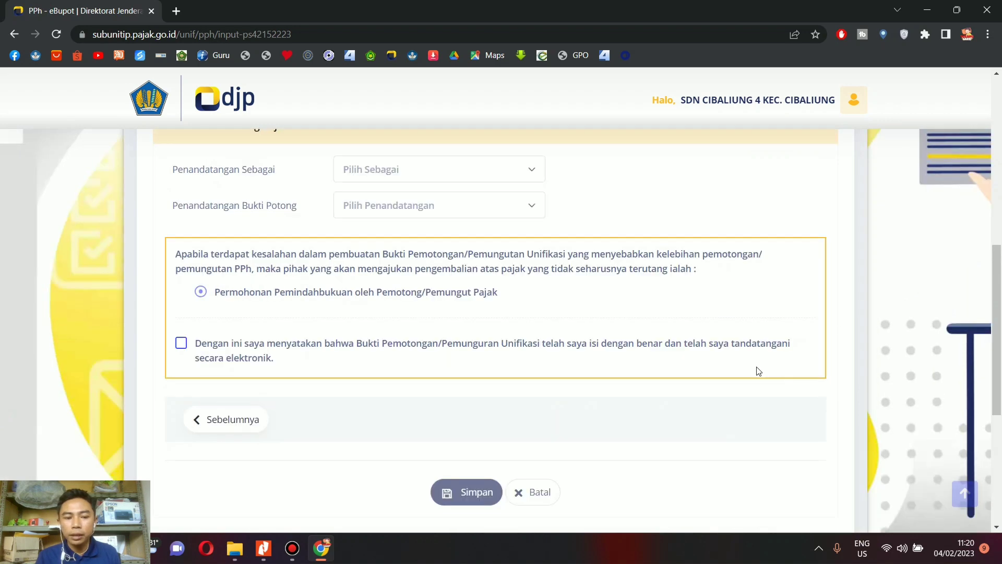
click(538, 303)
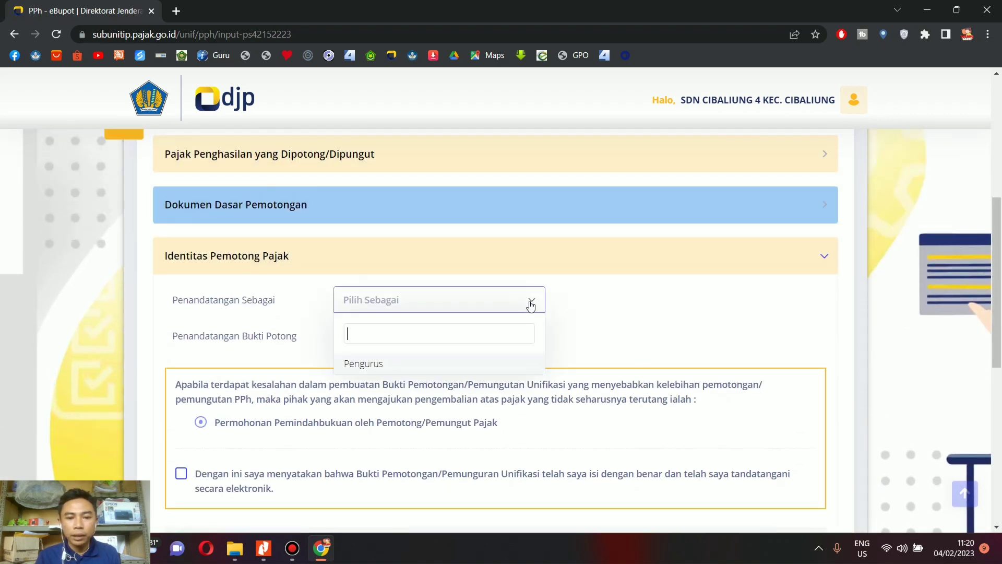
click(458, 365)
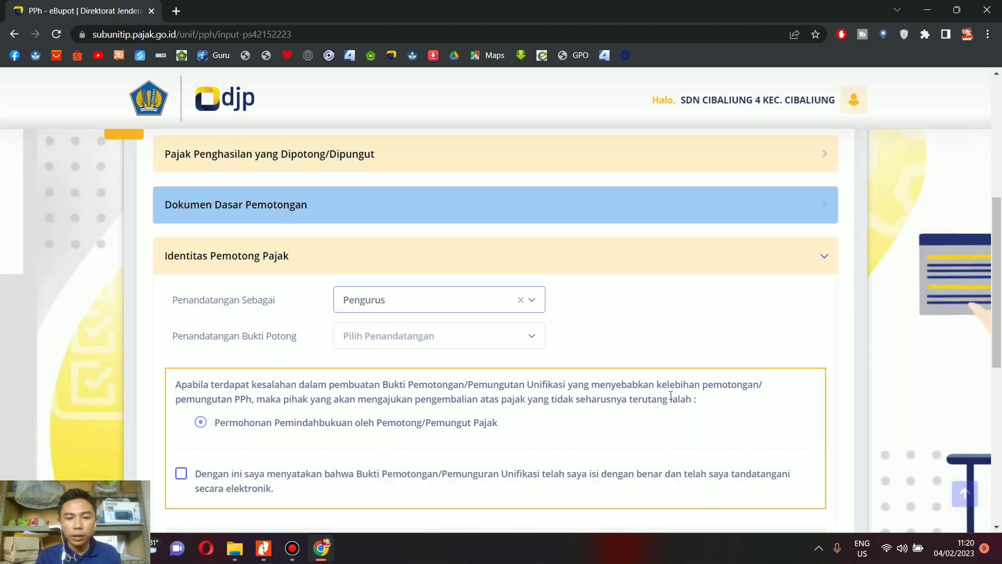
click(518, 340)
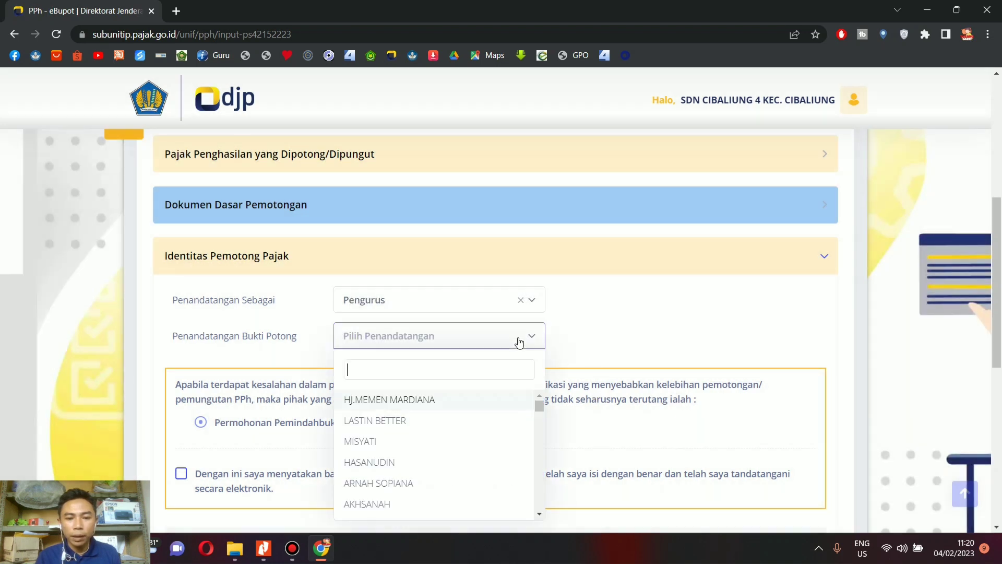
click(451, 399)
- Accept the electronic signature declaration and save the withholding slip, choosing Ya to record another one
scroll(635, 351, down, 4)
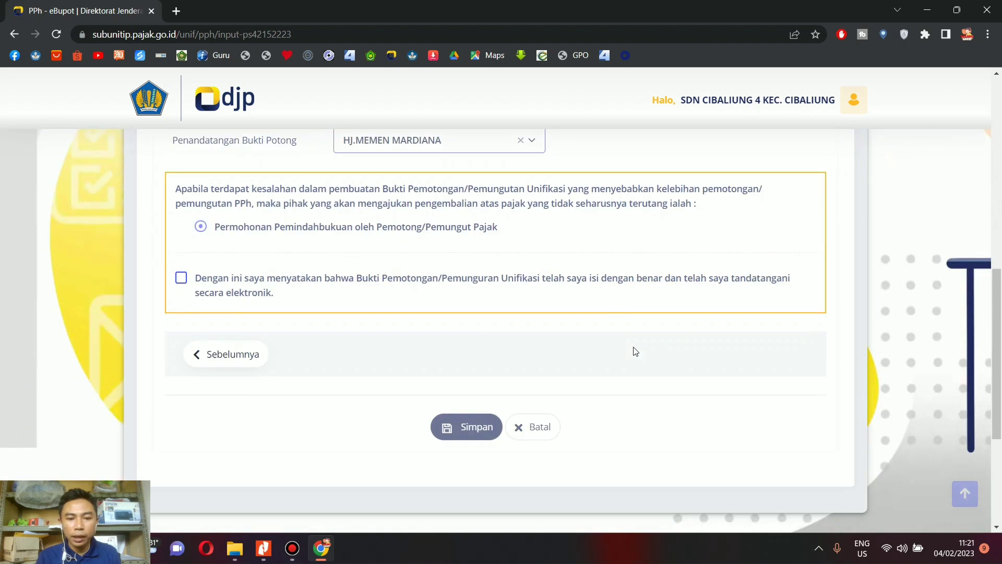
click(181, 278)
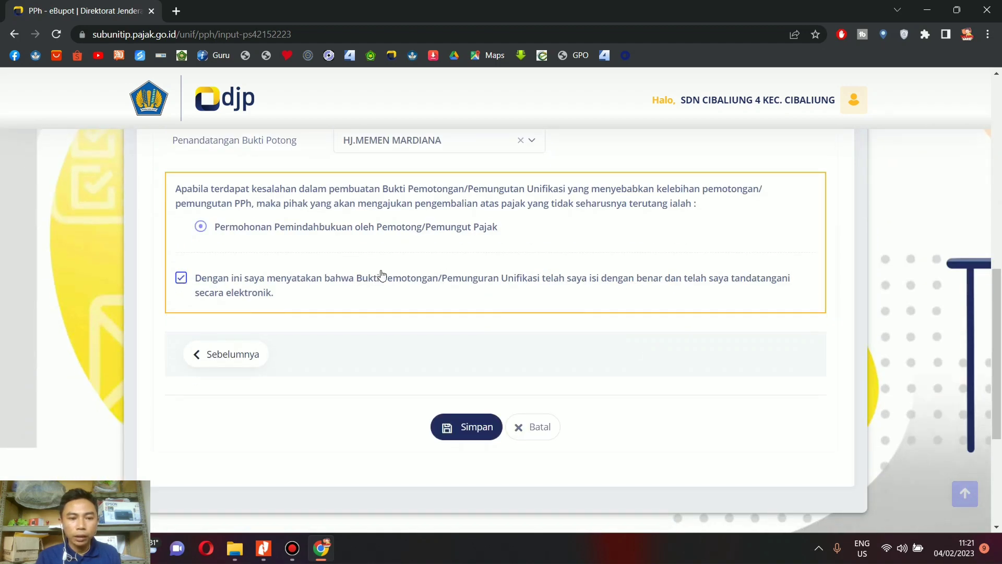
click(480, 424)
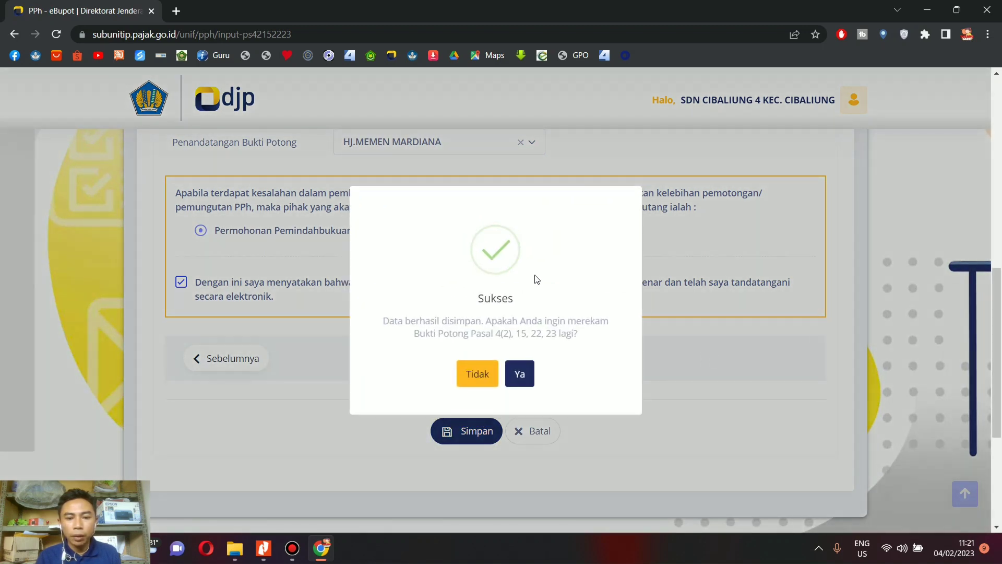
click(527, 373)
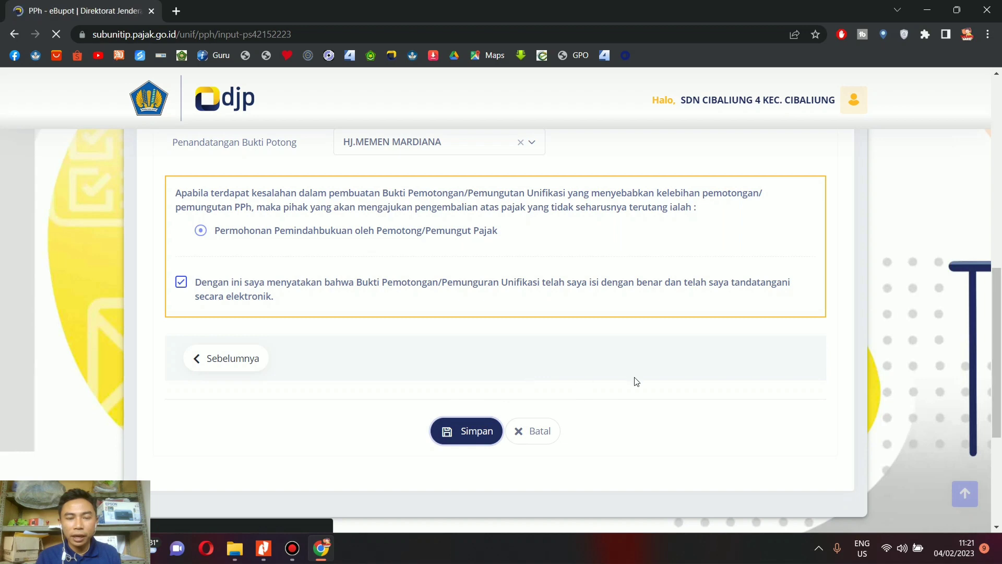
- Go to Daftar Bukti Potong Pasal 4 ayat (2), 15, 22, 23 and search for slips with Periode 07-2022
scroll(859, 393, down, 2)
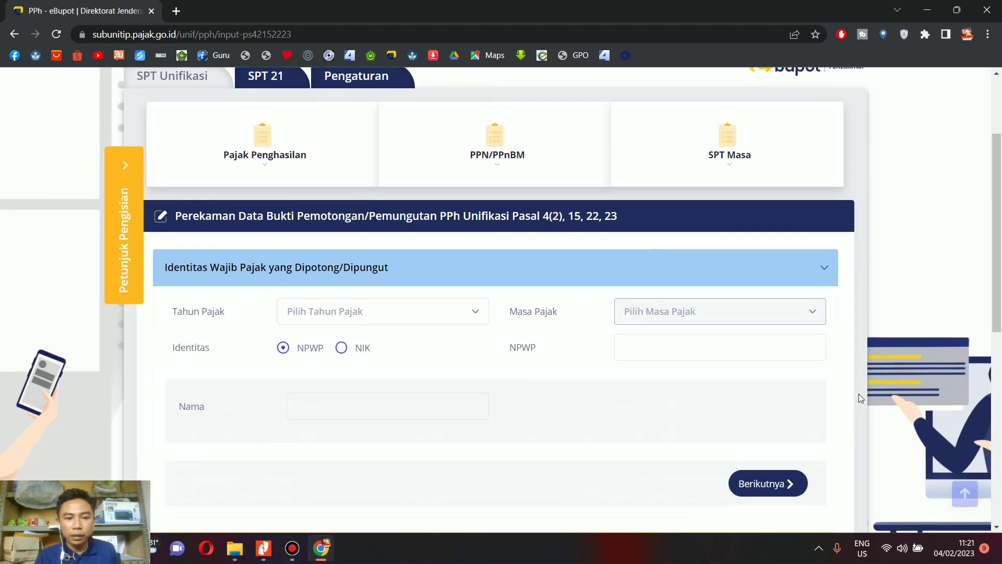
scroll(859, 393, down, 3)
scroll(859, 393, up, 4)
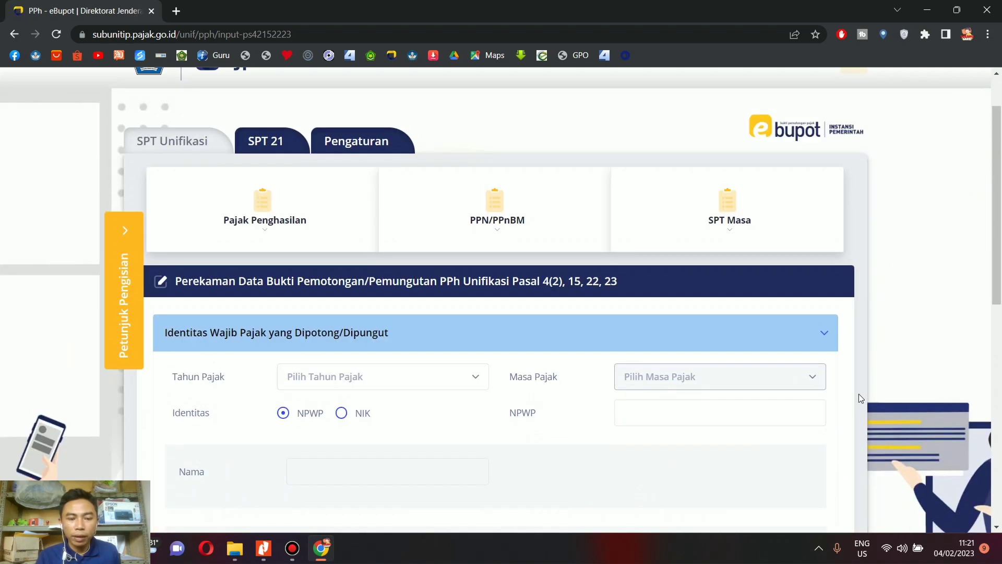
scroll(860, 394, up, 2)
click(202, 207)
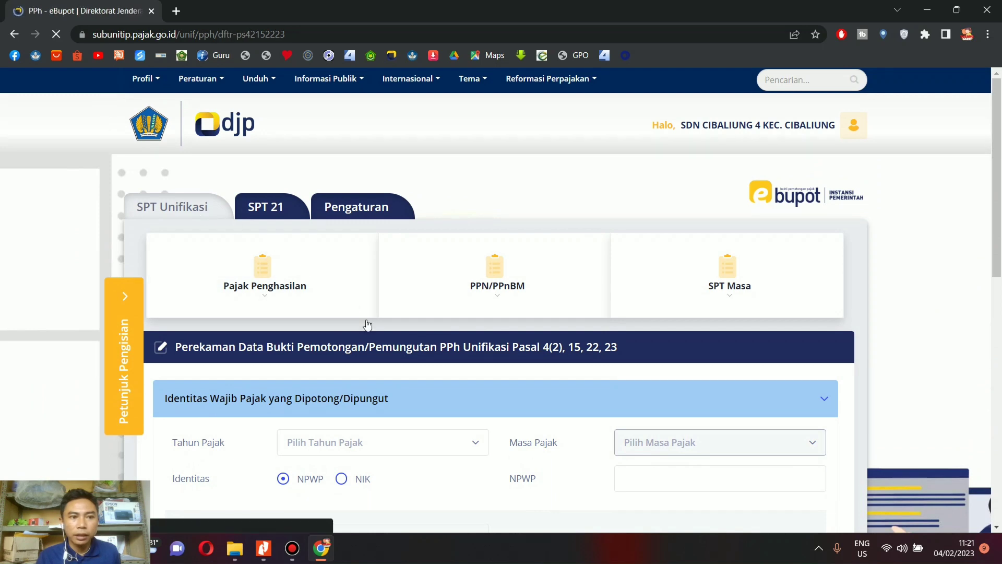
scroll(588, 394, down, 1)
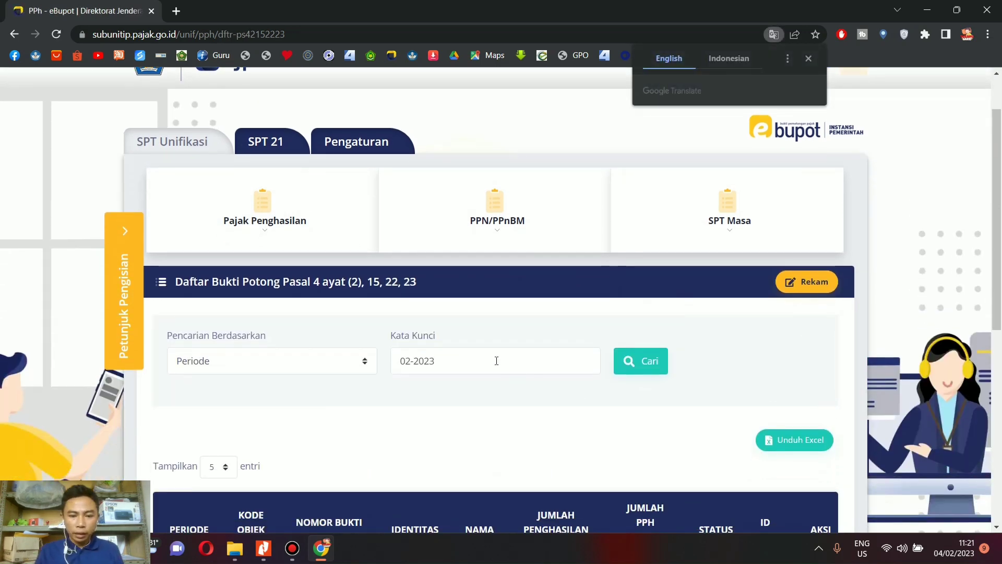
triple_click(497, 361)
text(07-)
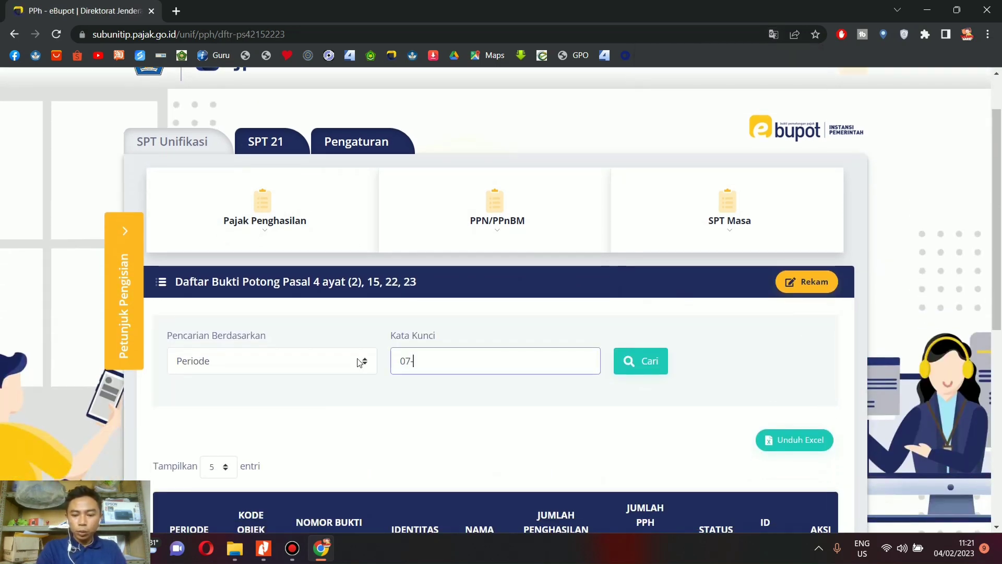
click(650, 370)
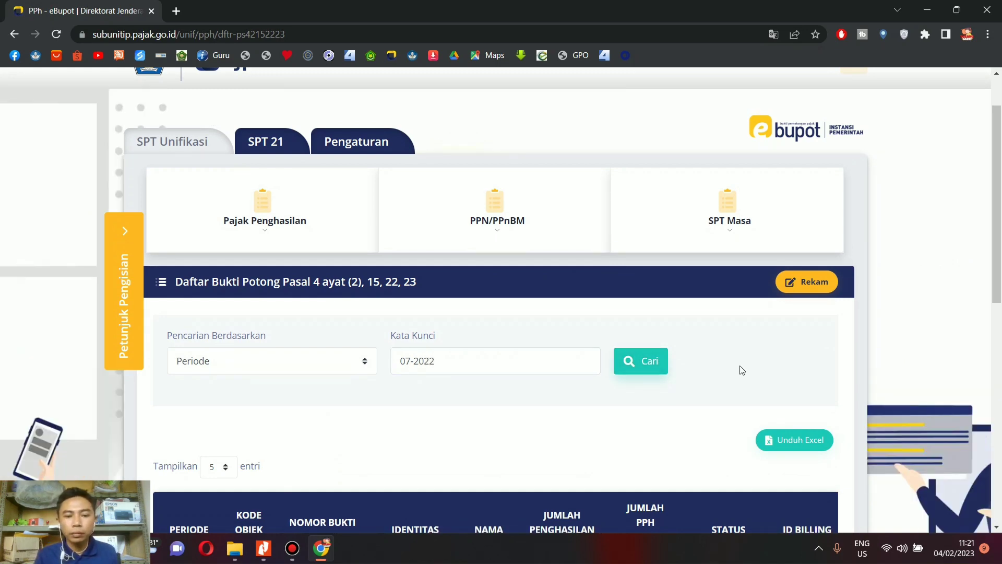
- Generate the billing code for the 225.000 slip that has no ID Billing yet
scroll(739, 369, down, 4)
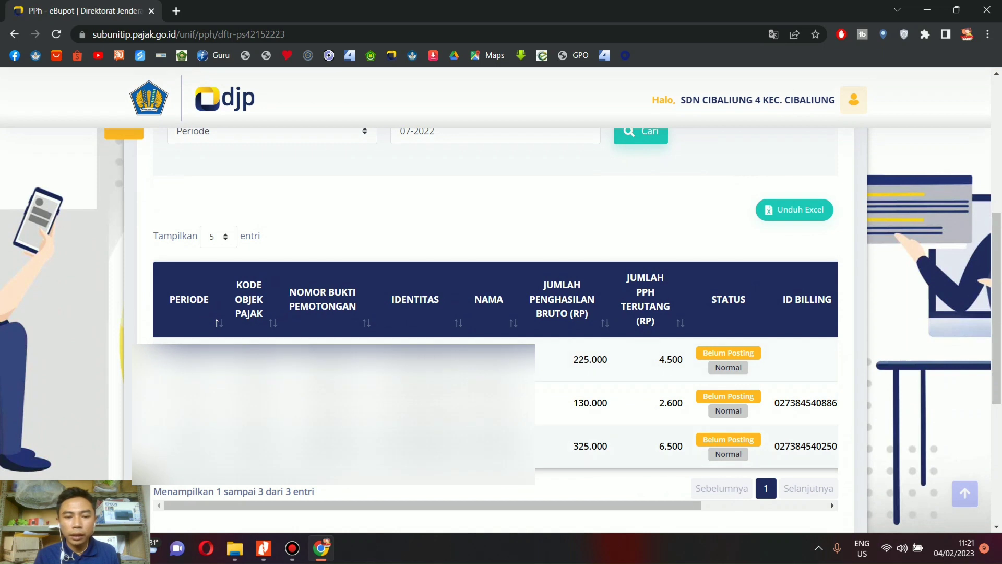
drag(631, 502, 776, 509)
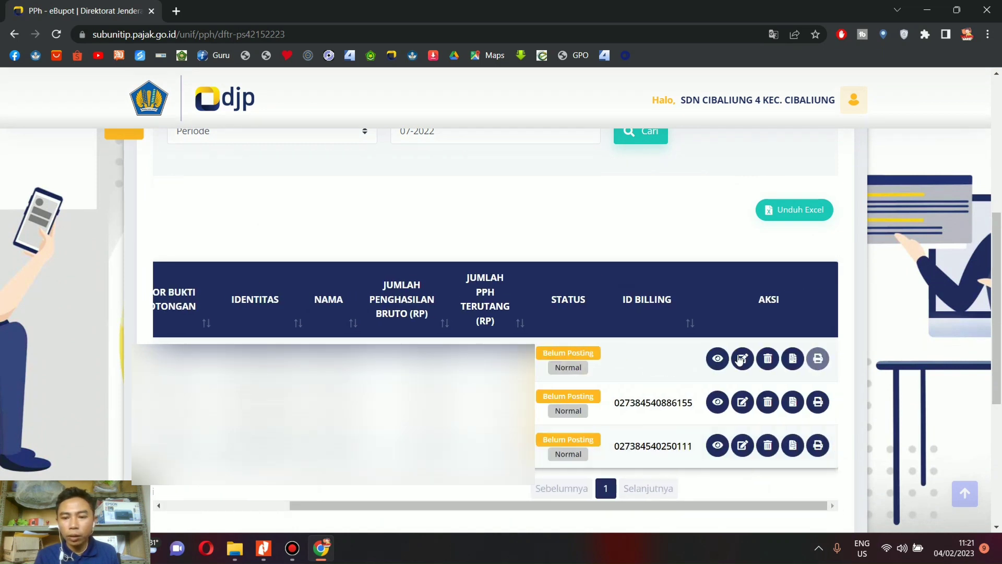
click(791, 359)
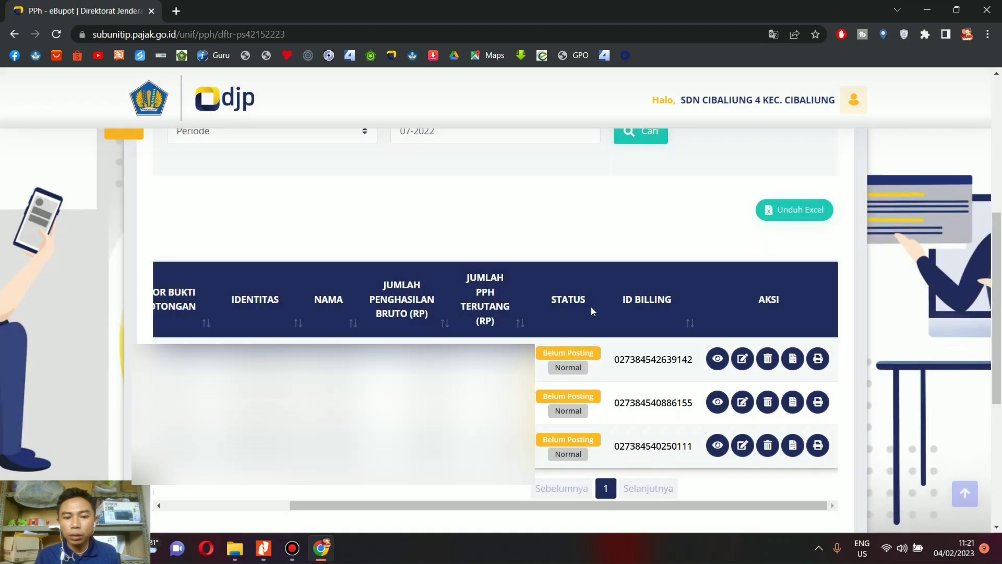
- Print the Cetakan Kode Billing for the 225.000 slip on the EPSON L3110 Series and close the preview
click(819, 358)
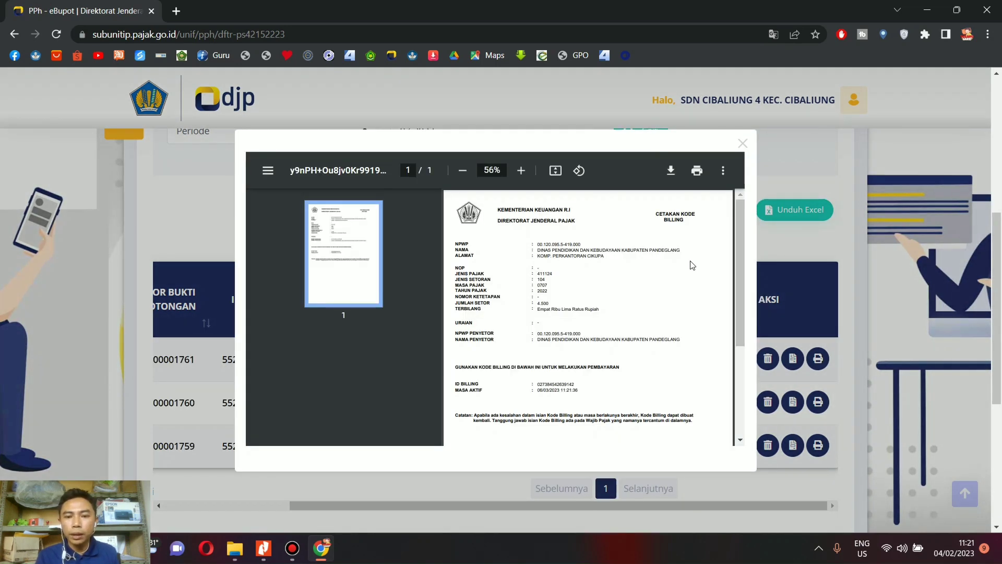
click(703, 177)
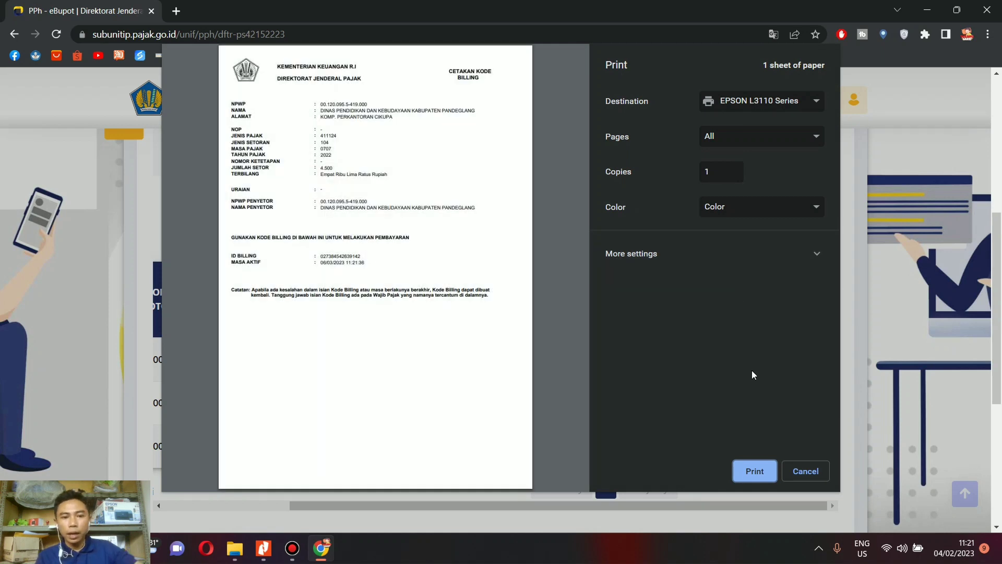
click(754, 472)
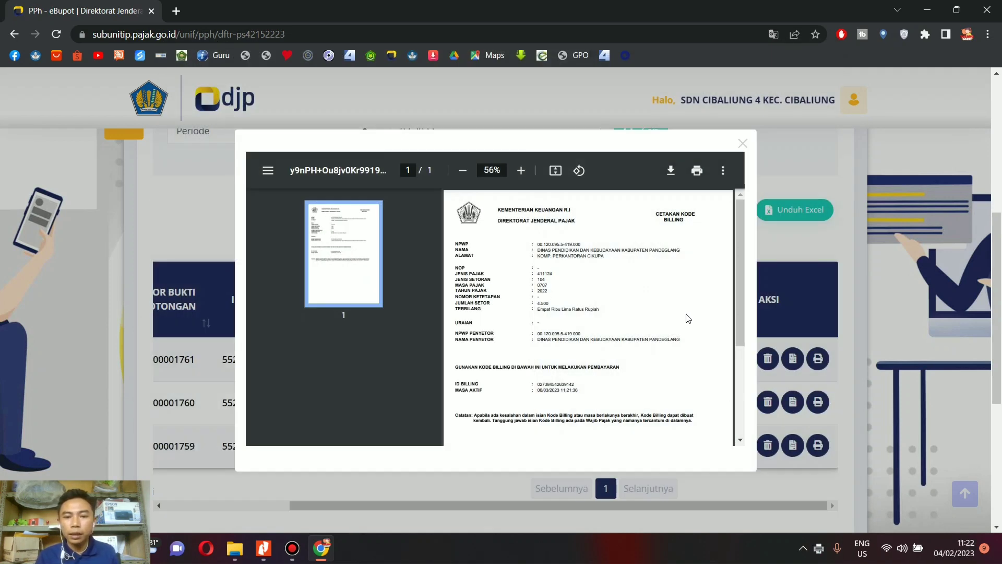
click(743, 144)
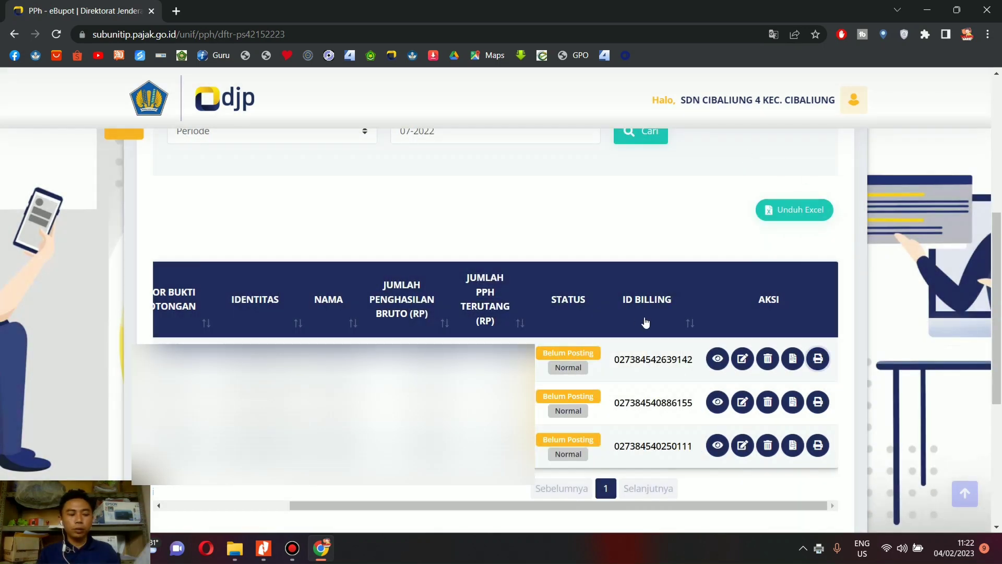
- Return to the SPT Unifikasi slip list and start recording a new withholding slip
scroll(646, 322, down, 5)
scroll(656, 324, up, 8)
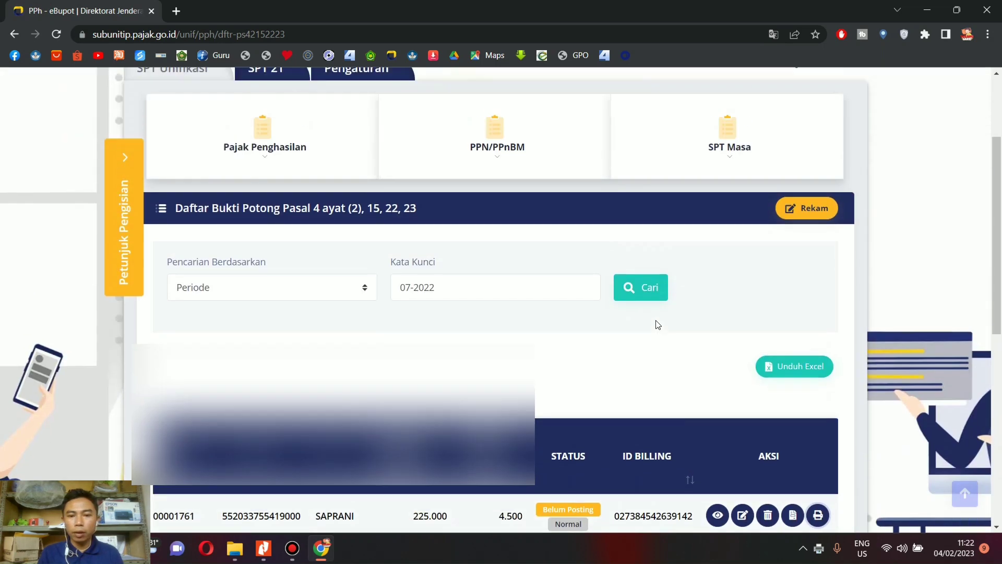
scroll(705, 264, up, 3)
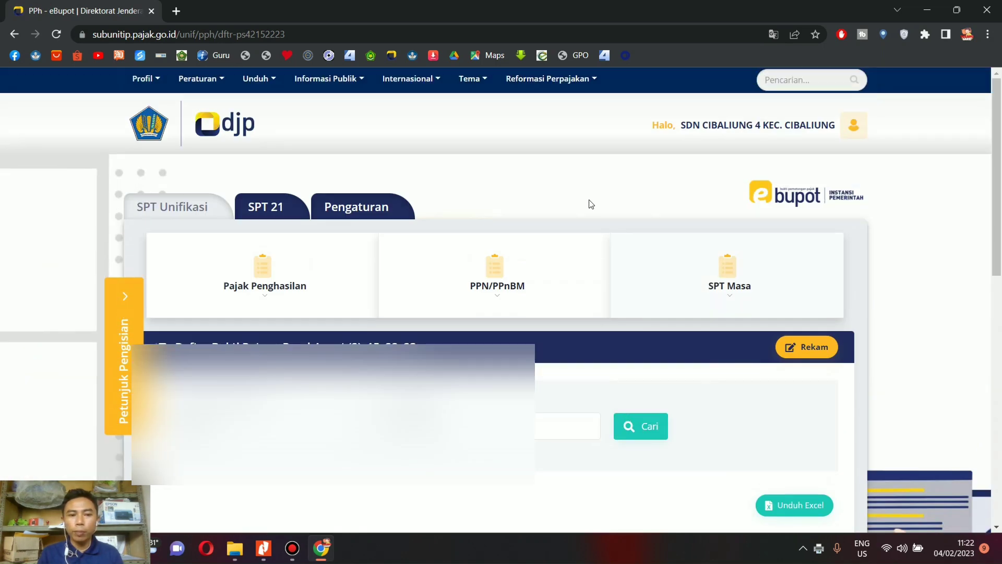
click(181, 211)
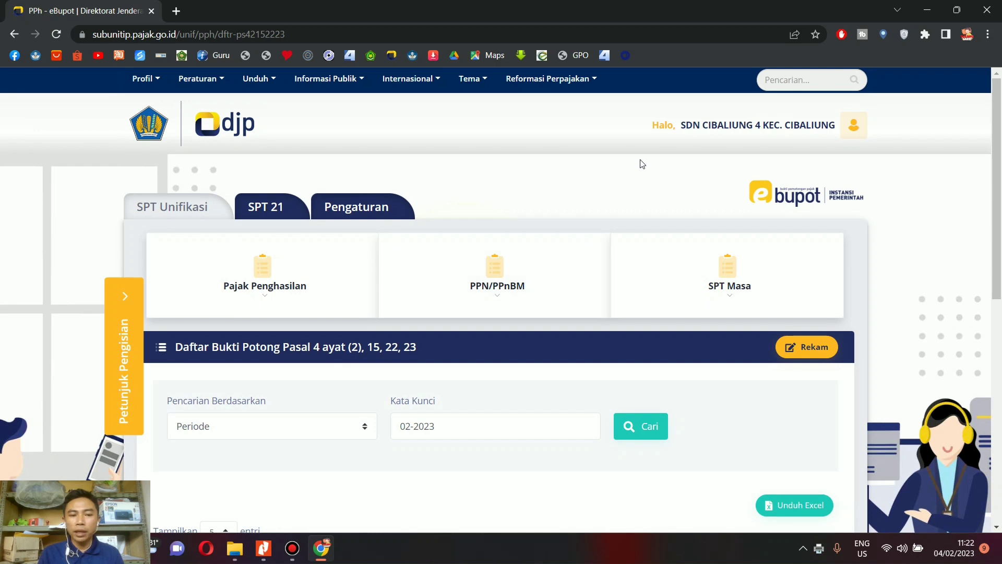
click(828, 352)
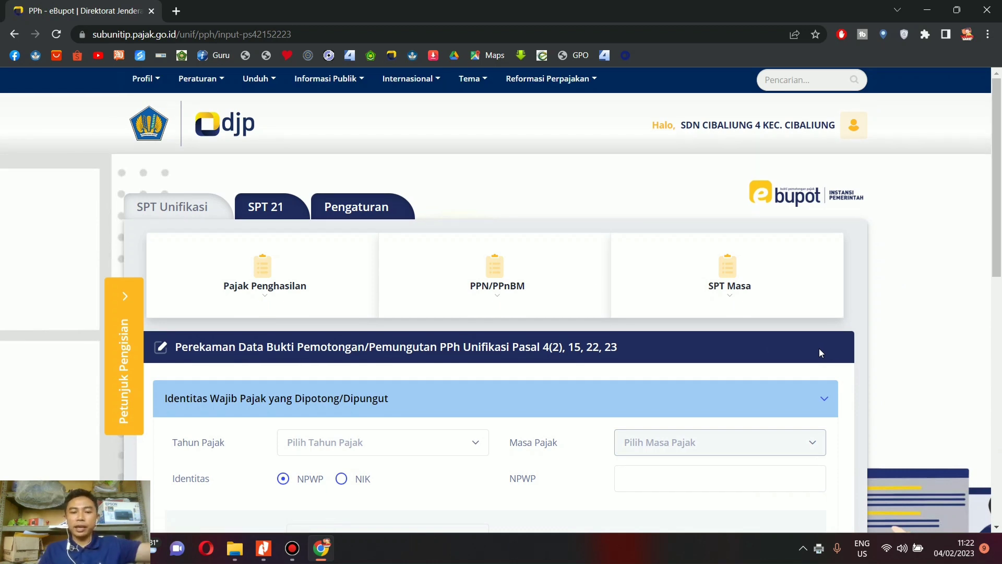
- Set Tahun Pajak to 2022, choose the Masa Pajak, and enter the vendor's NPWP for the new slip
scroll(519, 258, down, 3)
click(476, 311)
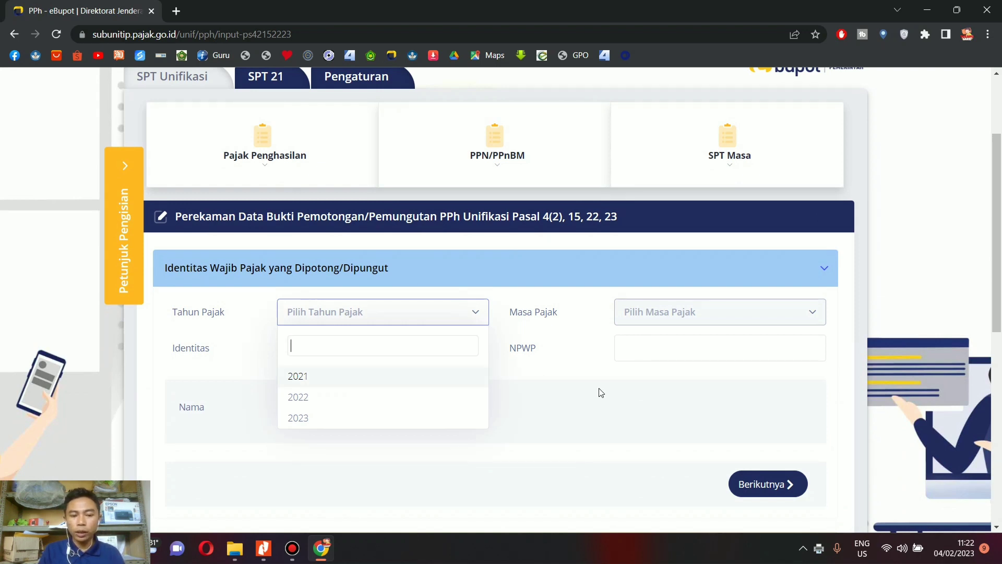
click(448, 401)
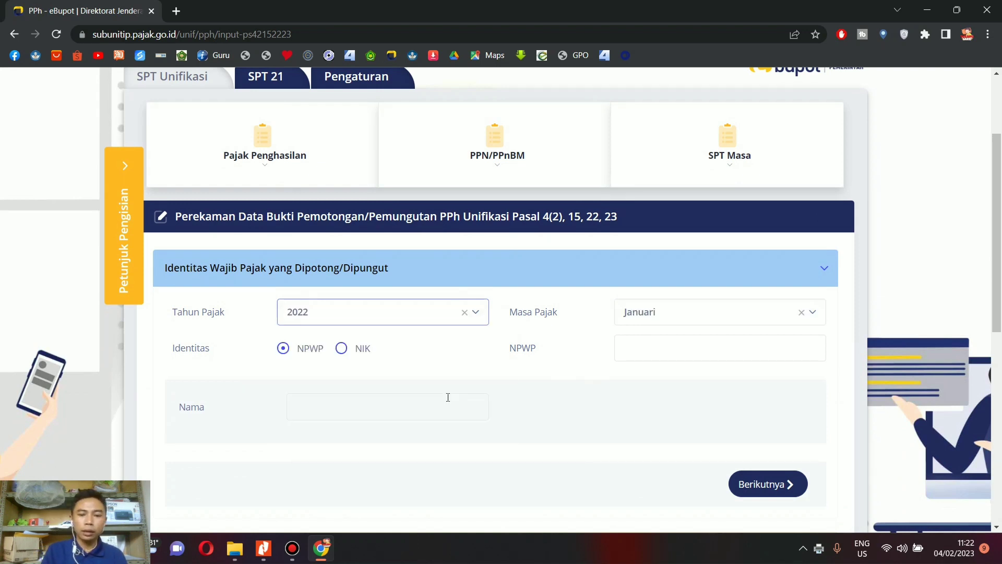
click(718, 312)
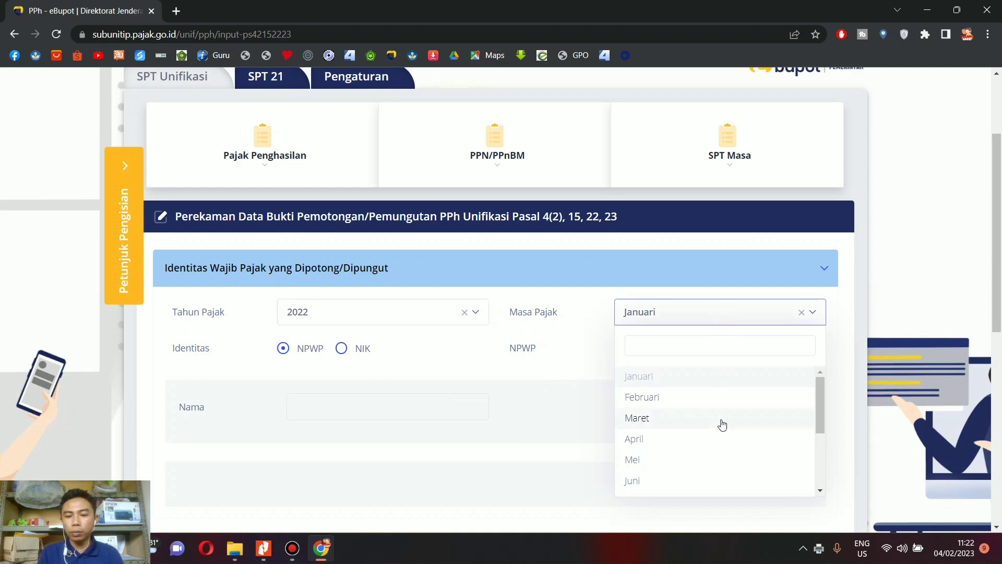
scroll(699, 425, down, 2)
click(690, 435)
click(655, 351)
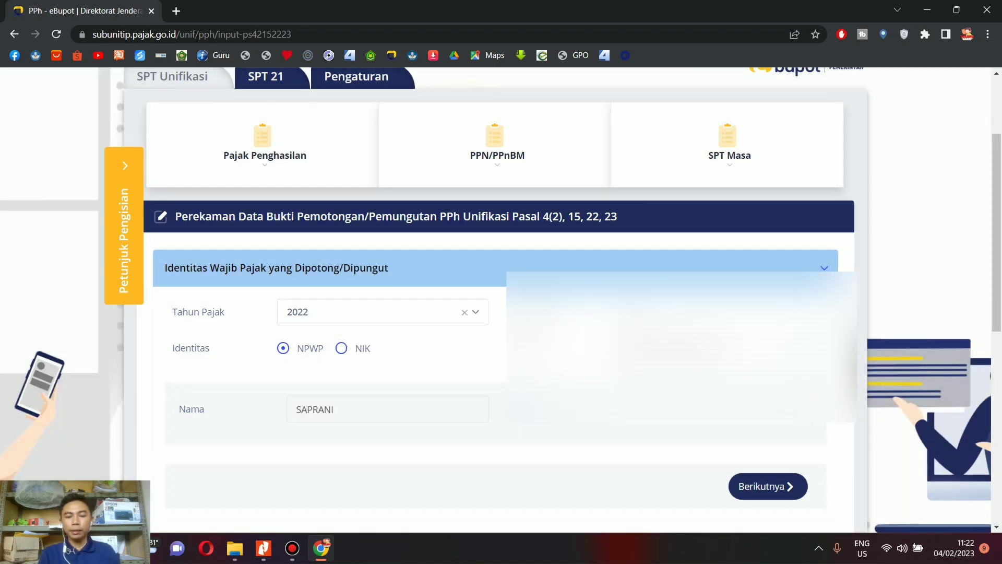
- Continue to the income tax section and choose Kode Objek Pajak 24-104-39 Jasa Katering Atau Tata Boga
scroll(773, 412, down, 1)
click(776, 428)
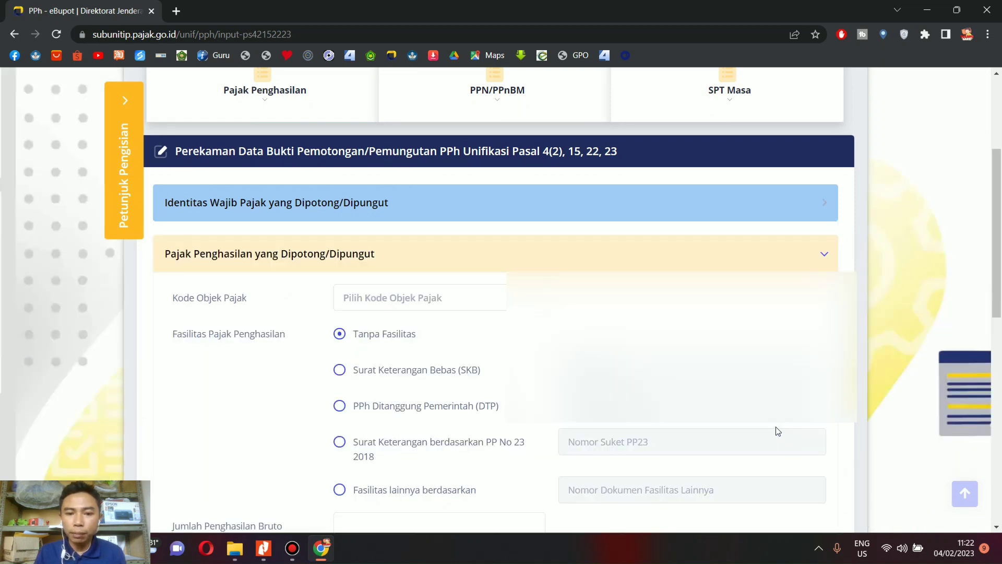
click(504, 303)
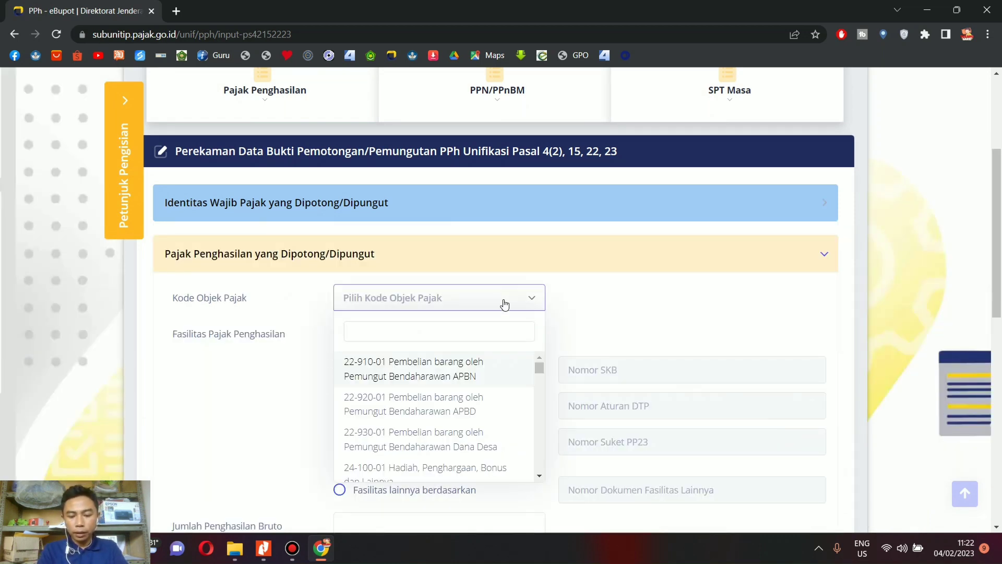
text(TATA)
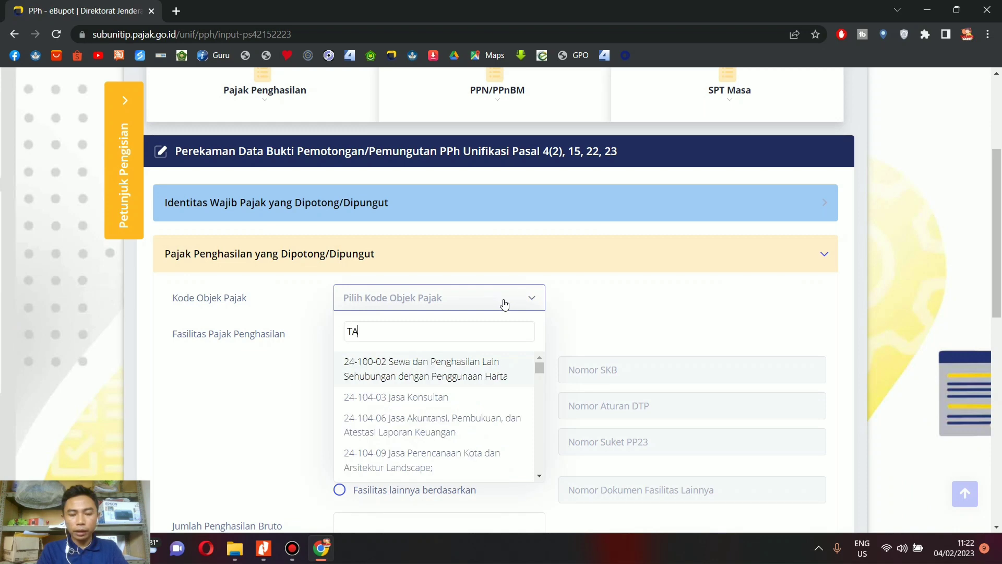
click(456, 362)
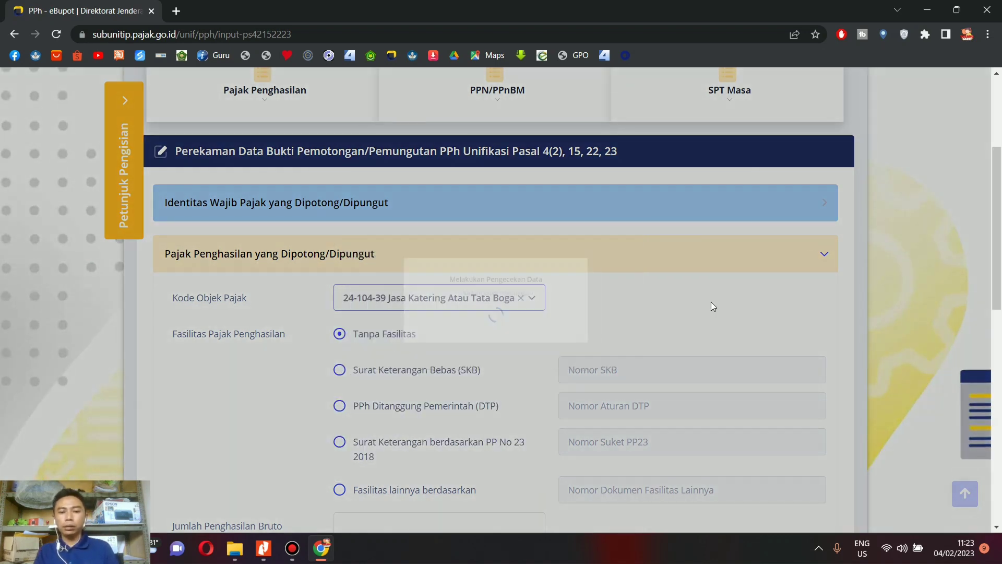
- Look up the BPU212 snack purchase in the BKU in Nitro Pro, and enter 90.000 as Jumlah Penghasilan Bruto in the browser form
scroll(711, 306, down, 4)
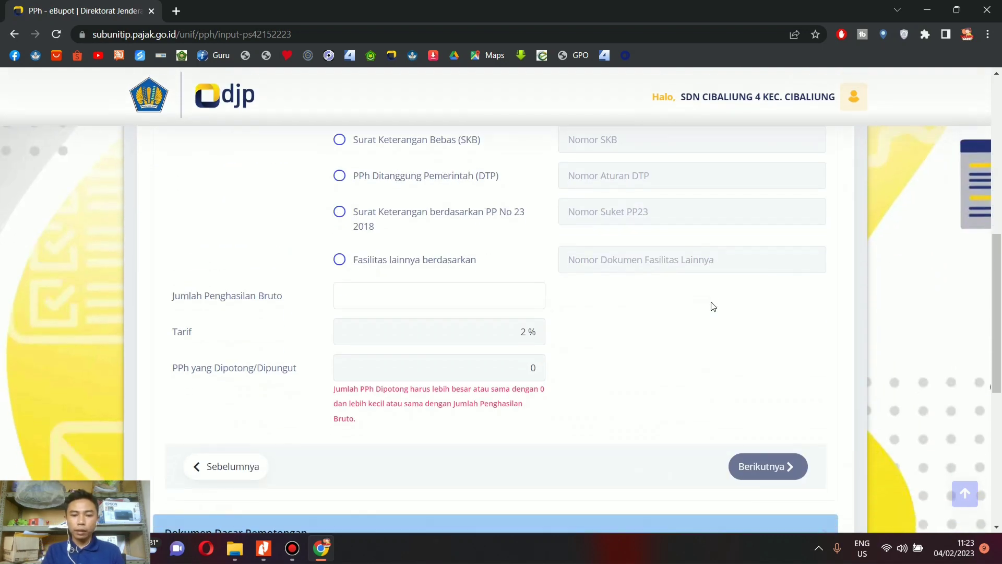
click(476, 294)
click(264, 548)
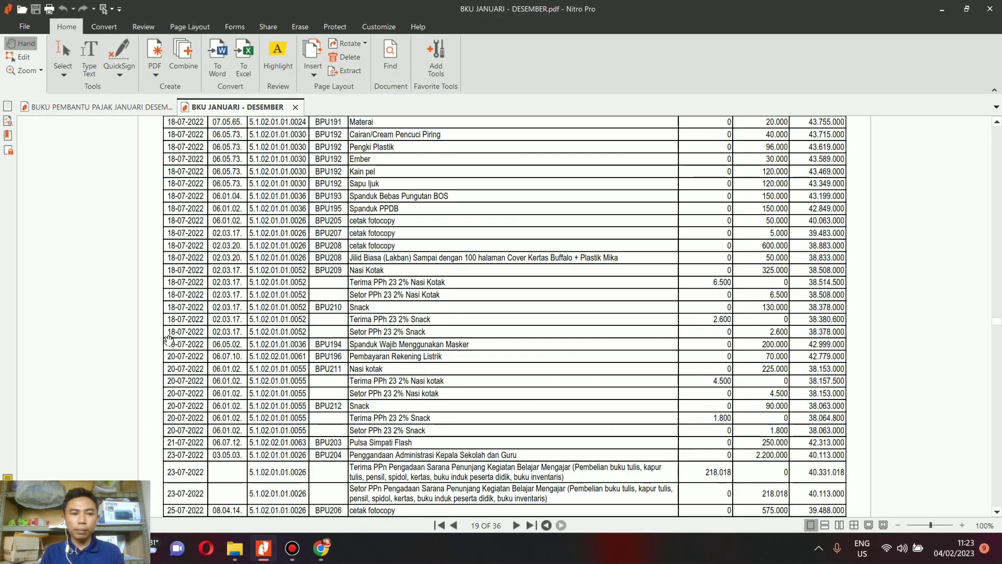
click(83, 109)
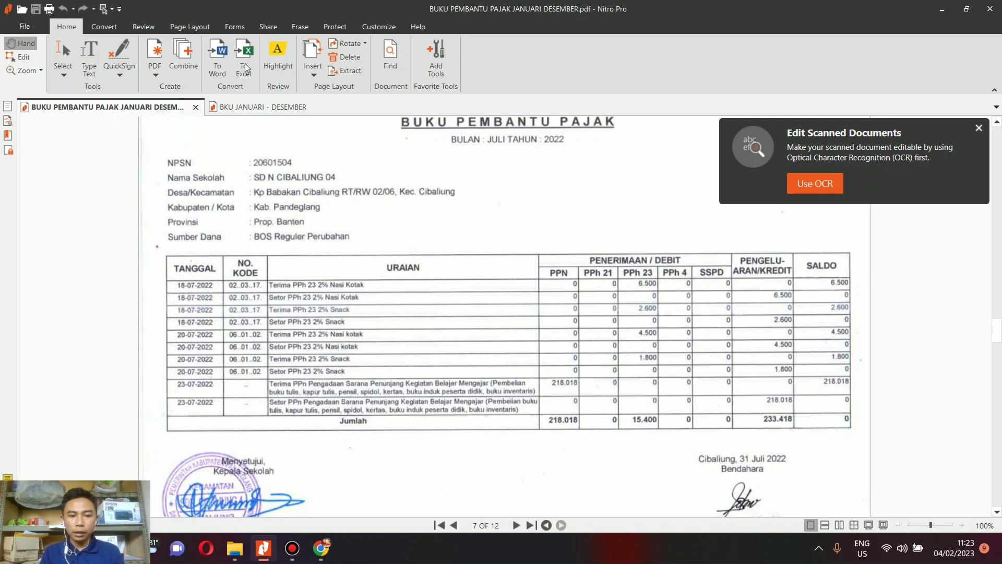
click(262, 107)
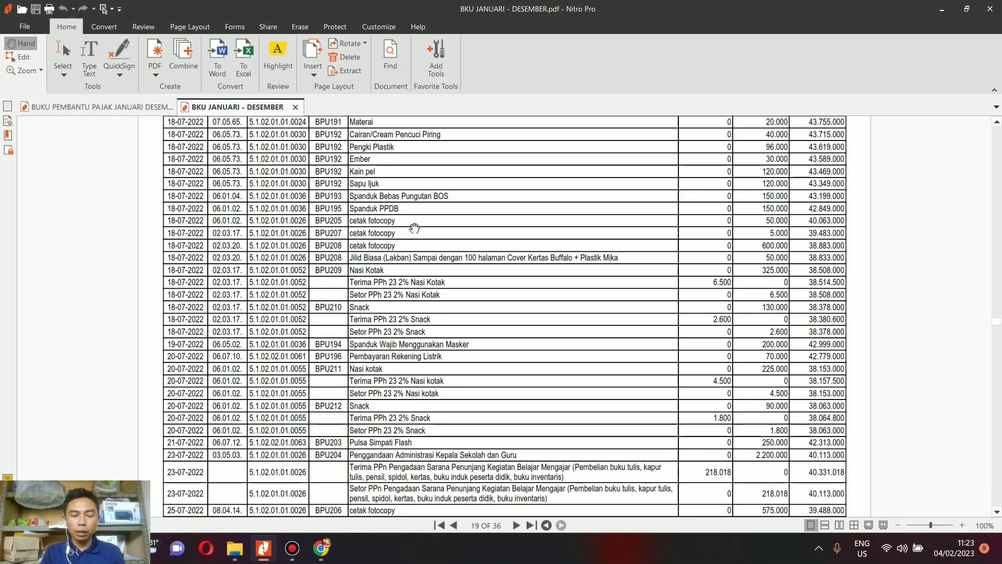
click(320, 548)
text(900000)
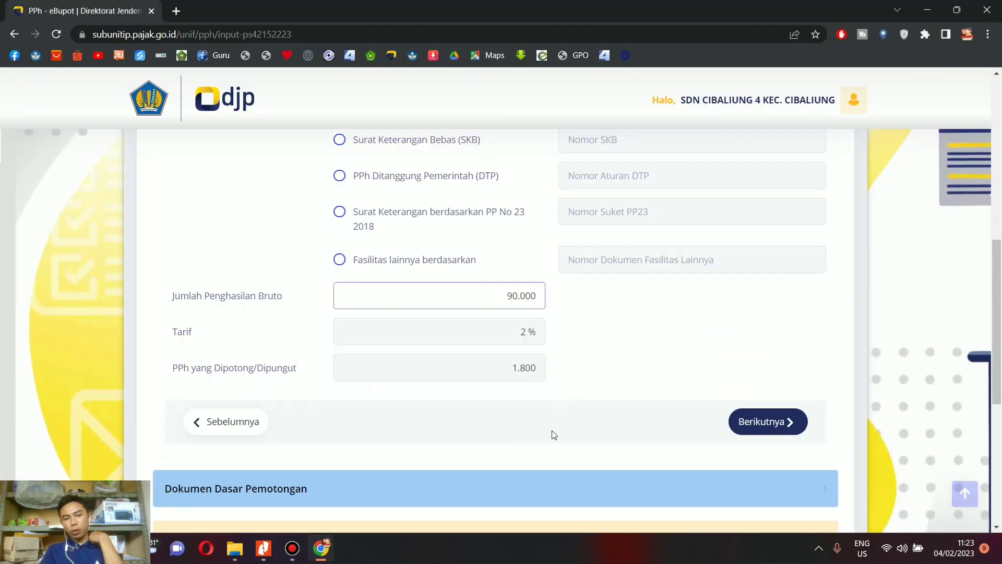
scroll(770, 384, up, 1)
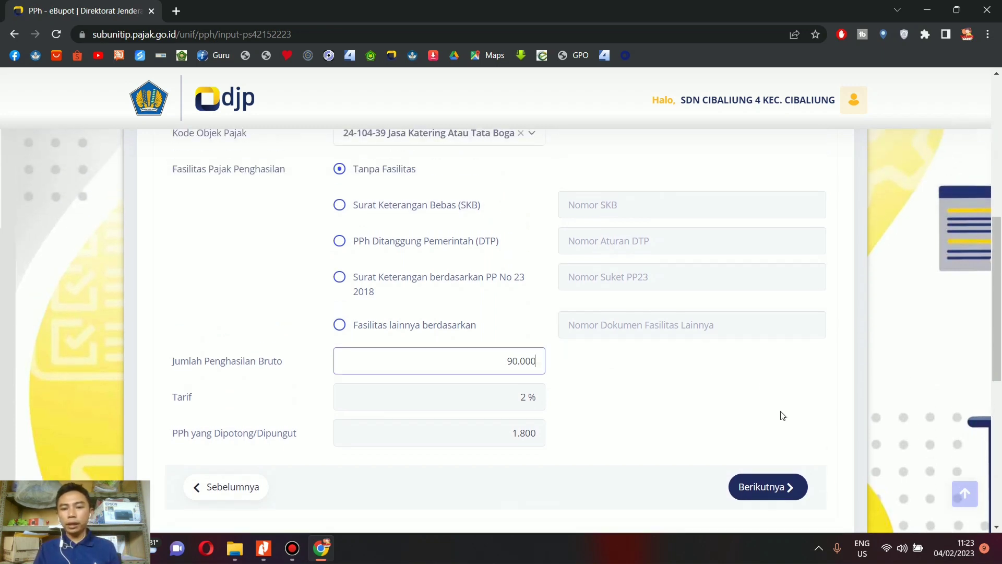
click(773, 482)
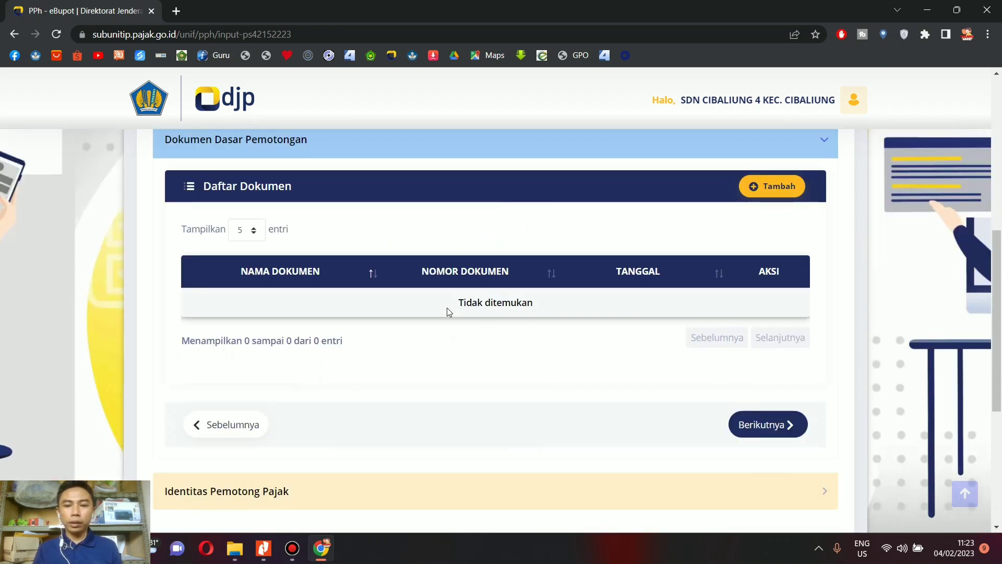
- Start a supporting document with Nama Dokumen Bukti Pembayaran and No Dokumen BPU212, checking the number in the BKU in Nitro Pro
scroll(626, 243, up, 1)
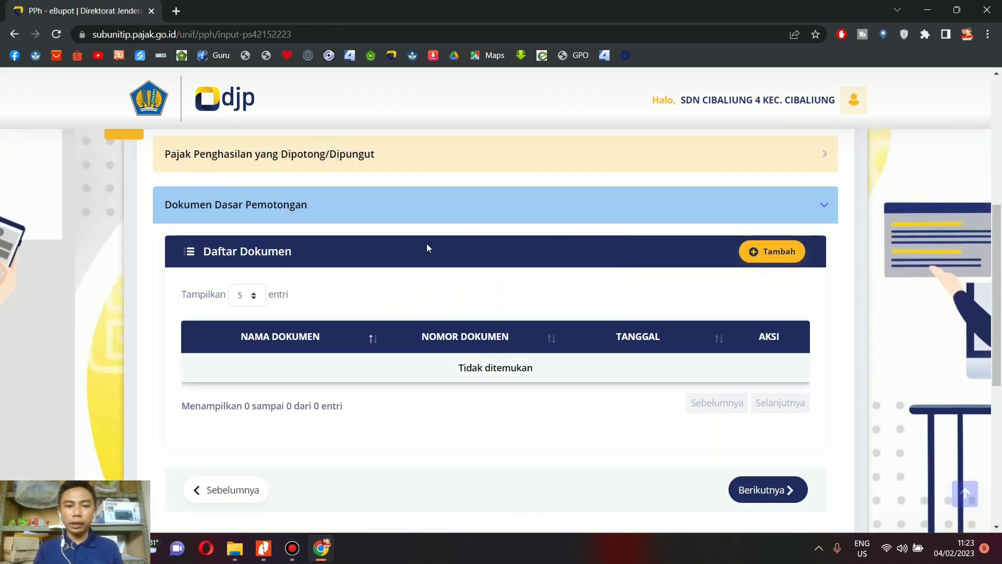
click(774, 254)
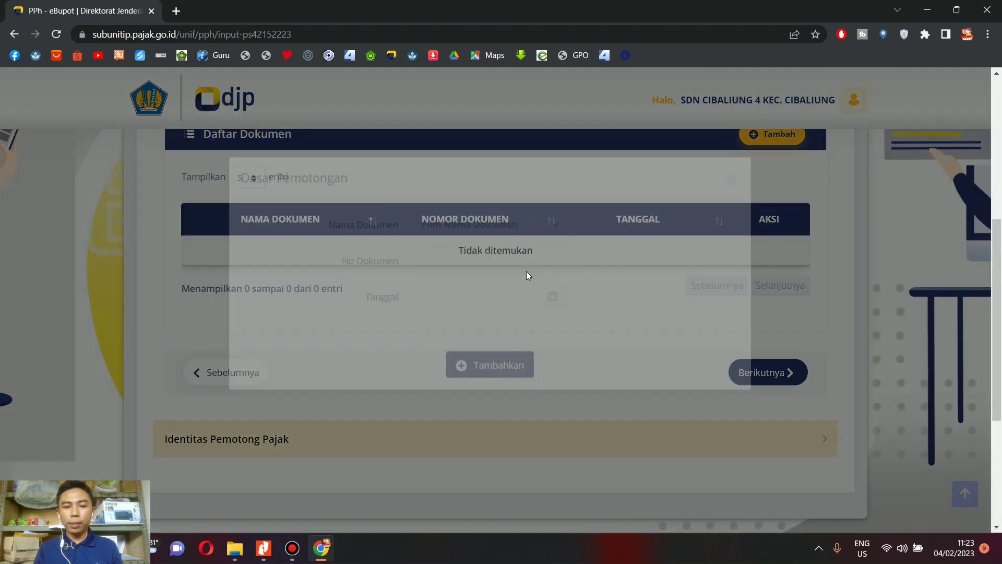
click(525, 251)
click(508, 399)
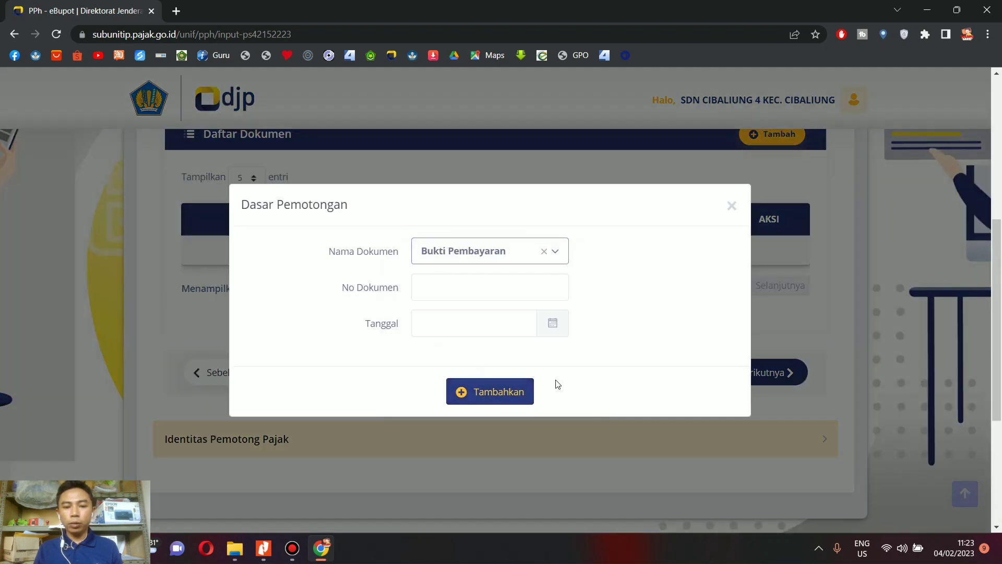
click(512, 288)
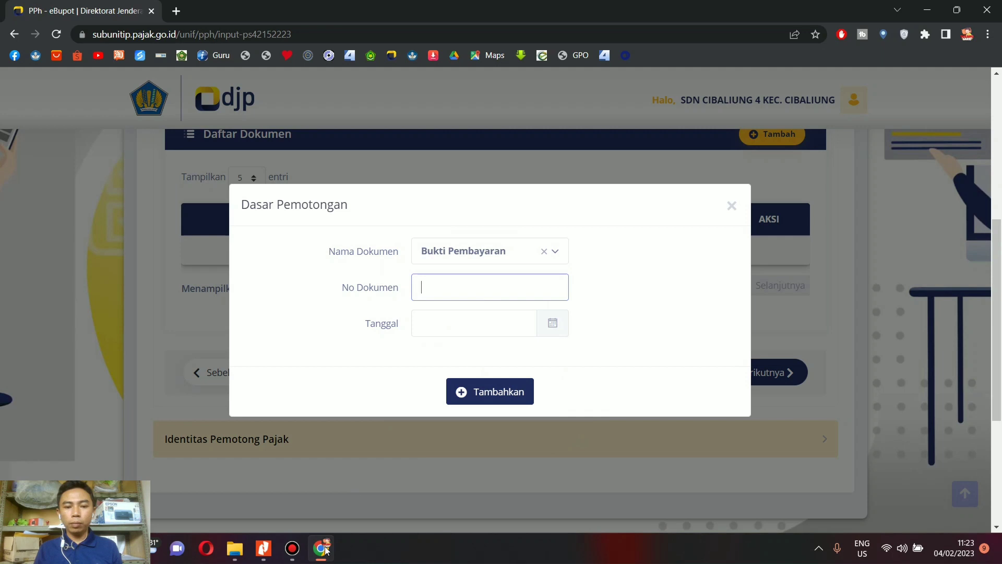
click(265, 549)
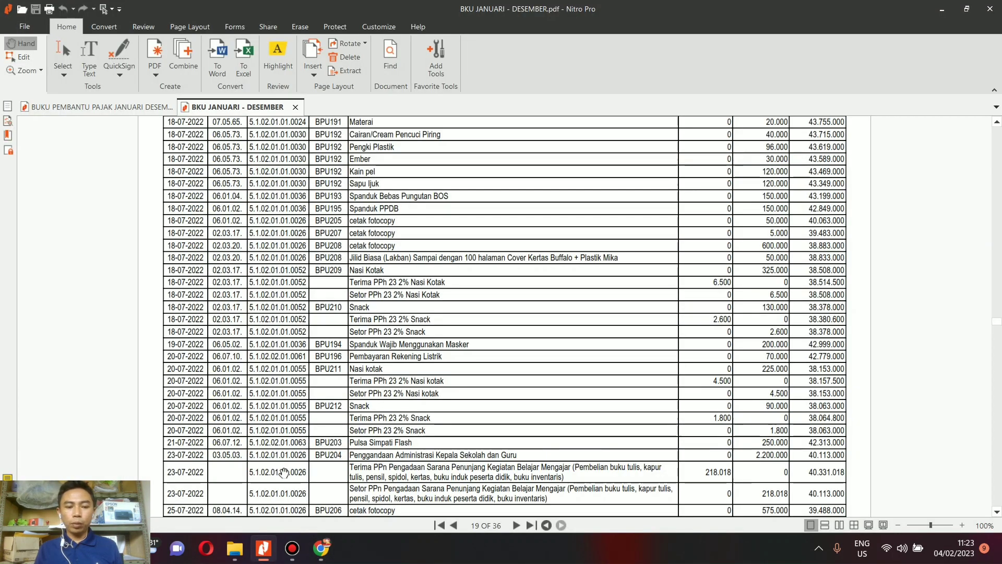
key(alt+Tab)
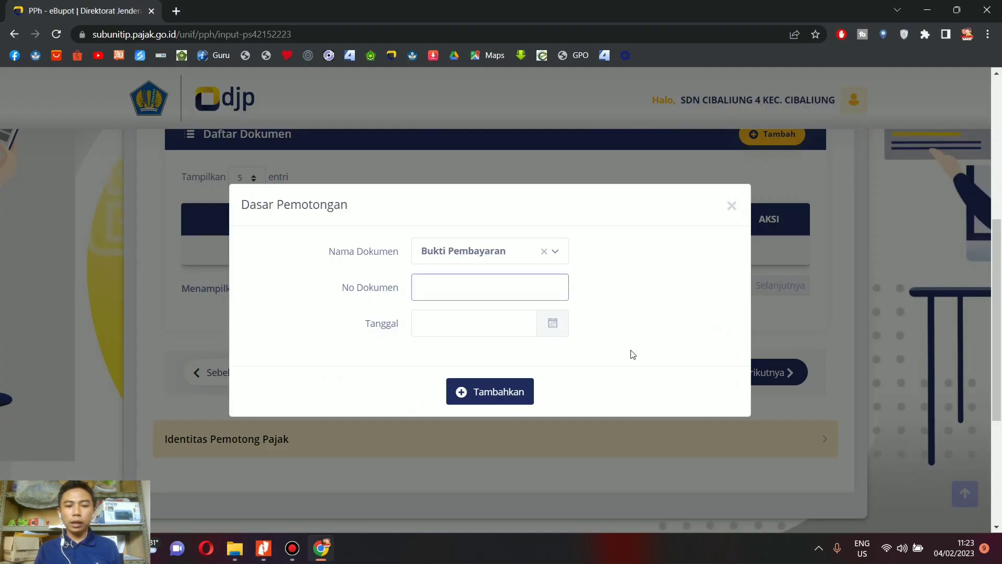
text(21)
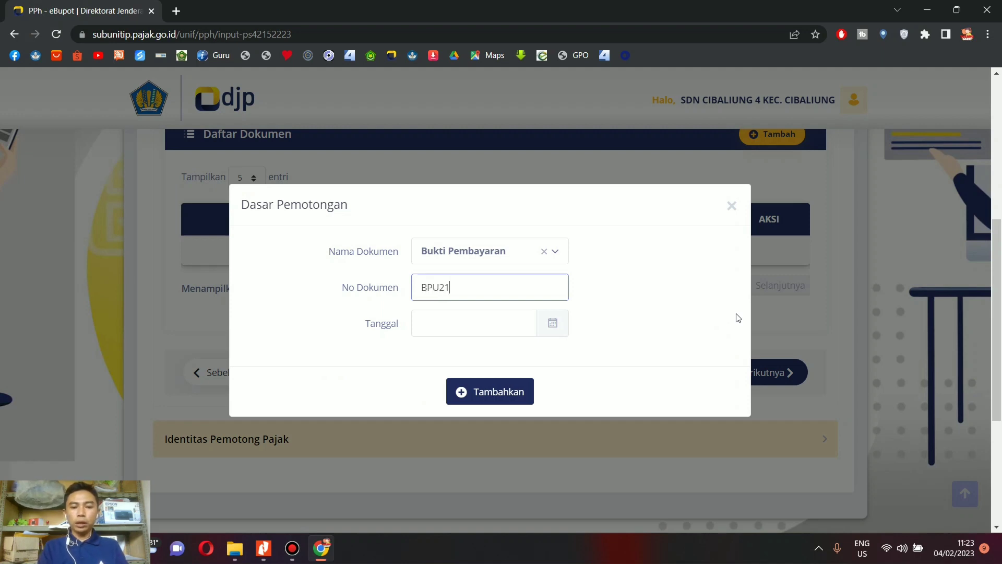
text(2)
- Consult the BKU for the date, set the document's Tanggal to 22/07/2022, and add it to the document list
key(ctrl+a)
key(alt+Tab)
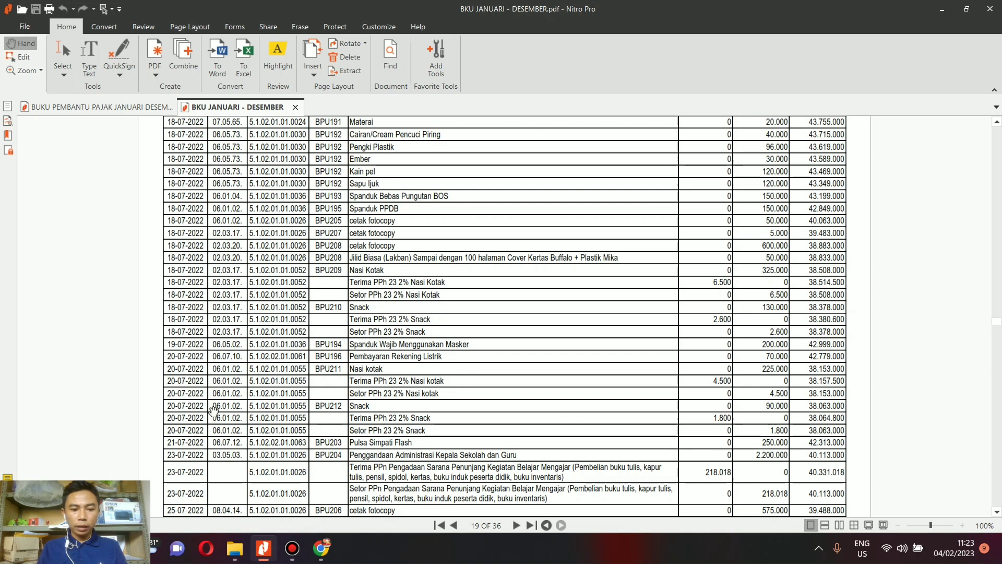
key(alt+Tab)
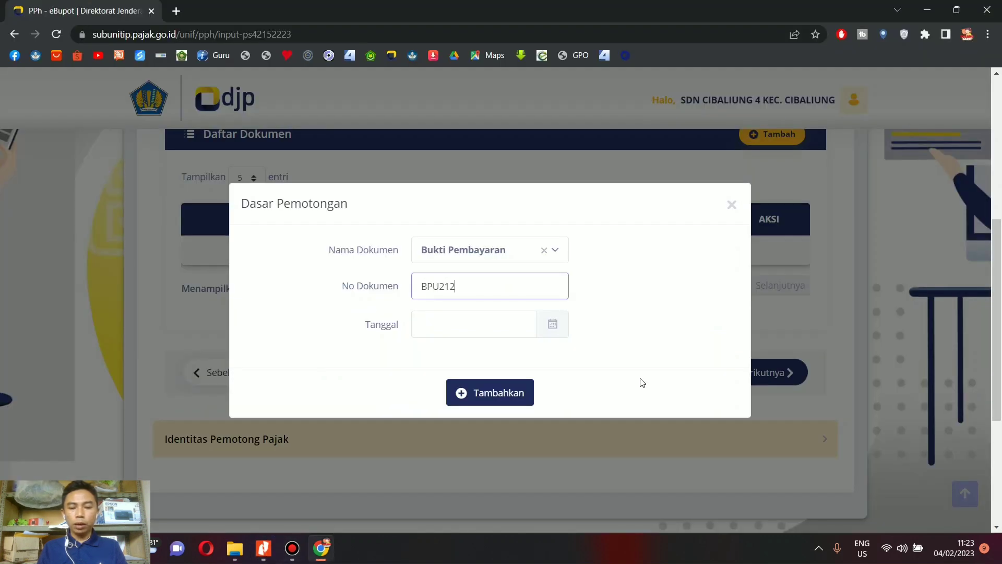
click(564, 330)
click(516, 357)
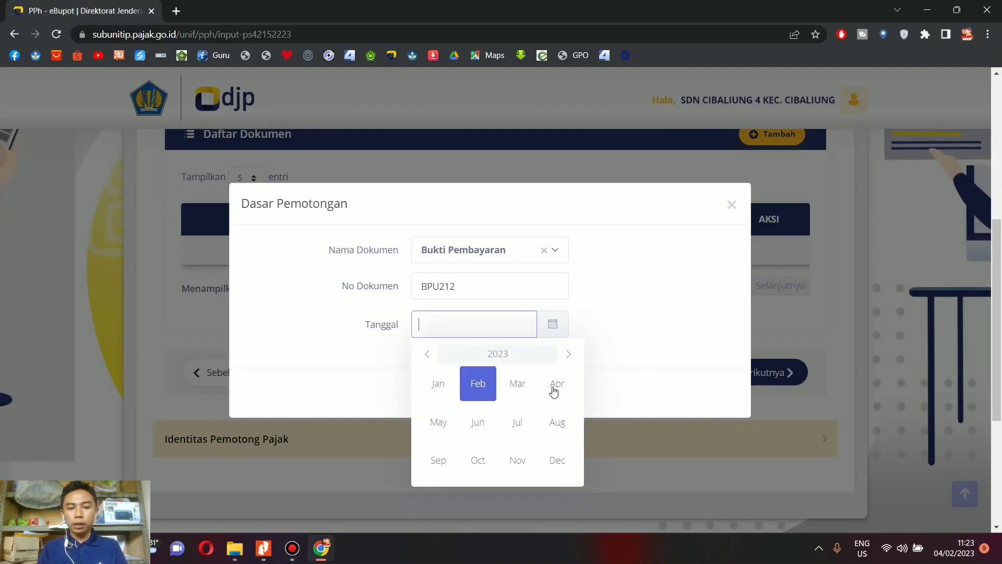
click(428, 354)
click(517, 422)
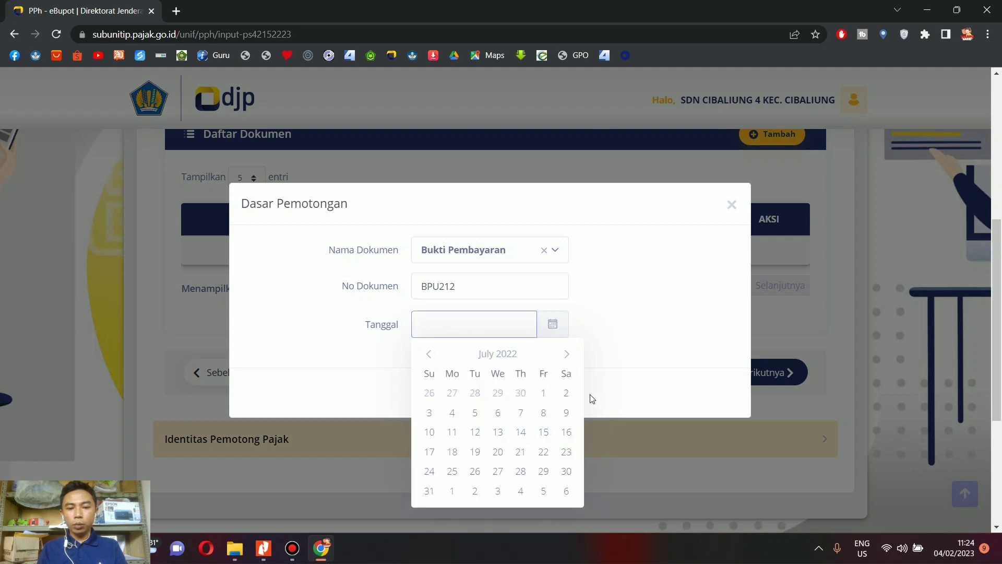
click(544, 452)
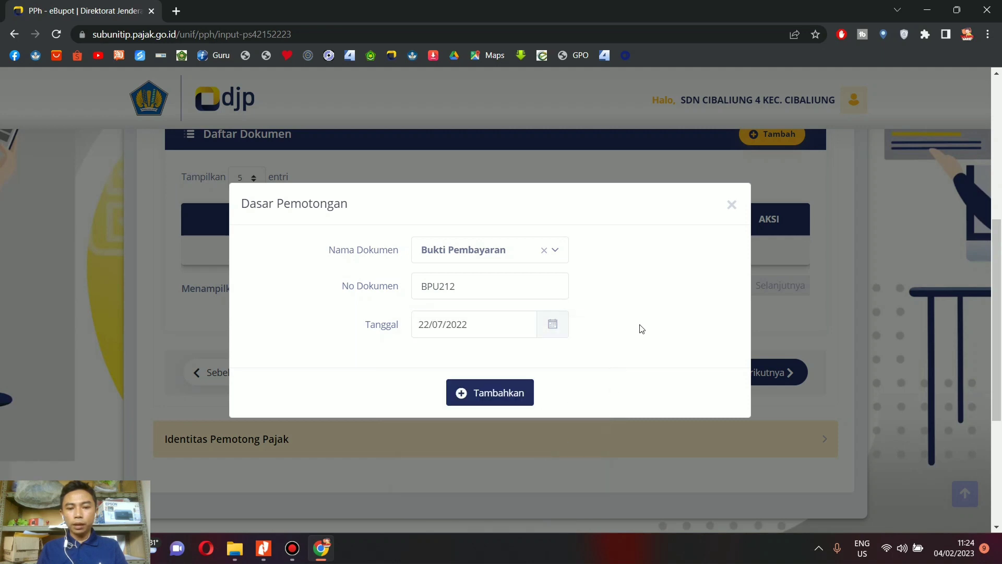
click(518, 393)
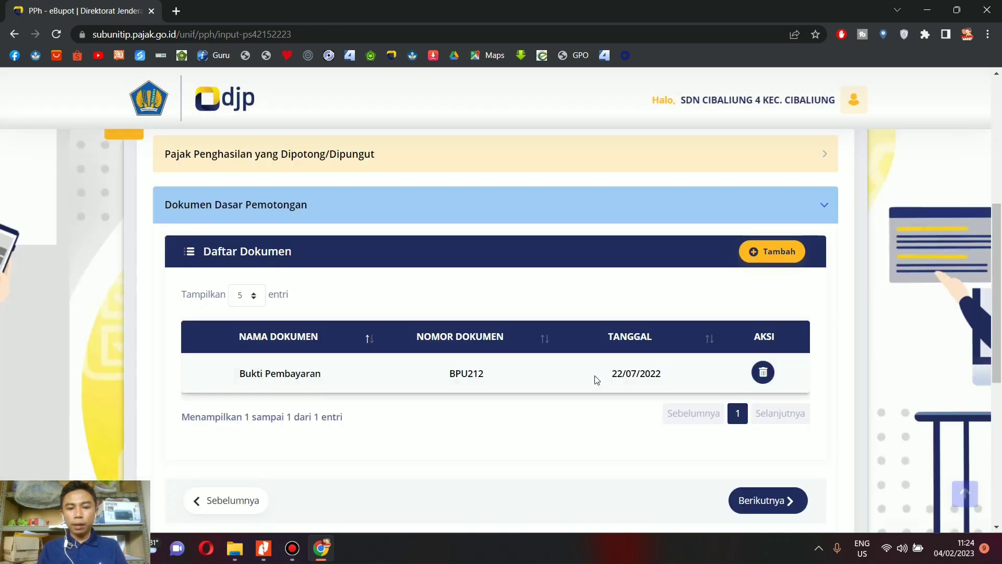
scroll(618, 405, down, 1)
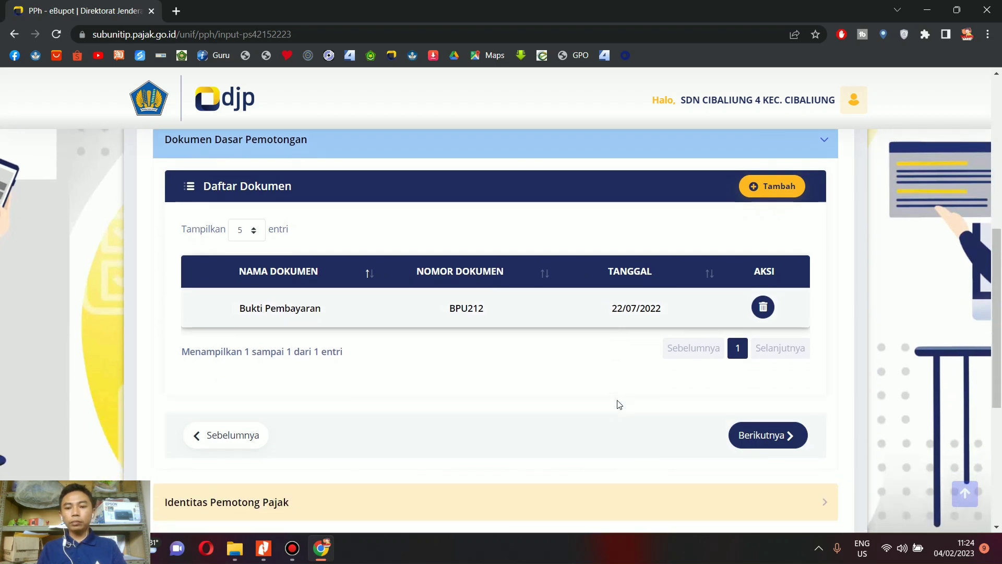
click(765, 435)
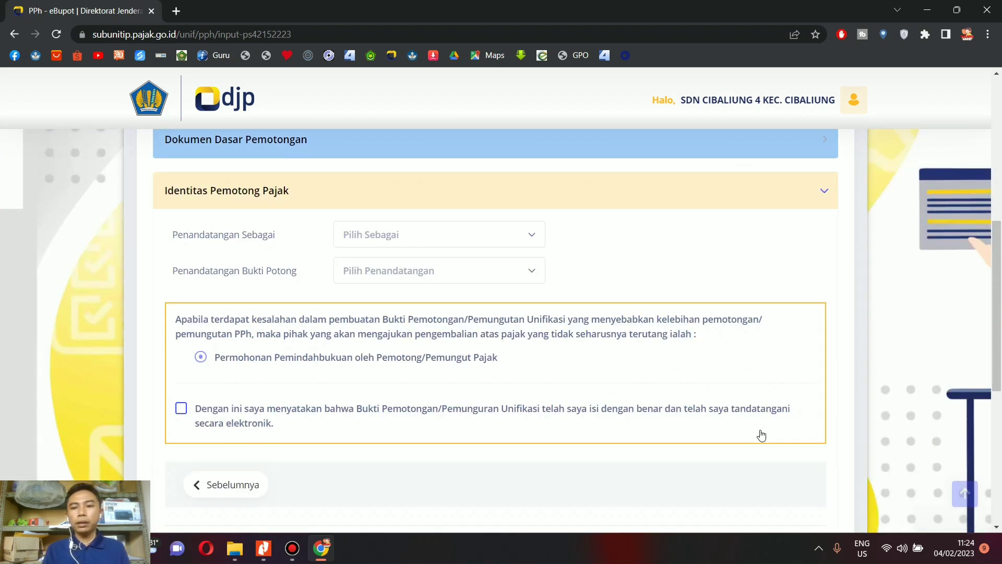
- Set Penandatangan Sebagai to Pengurus, select the slip's signatory, and accept the declaration of correctness and electronic signature
click(490, 240)
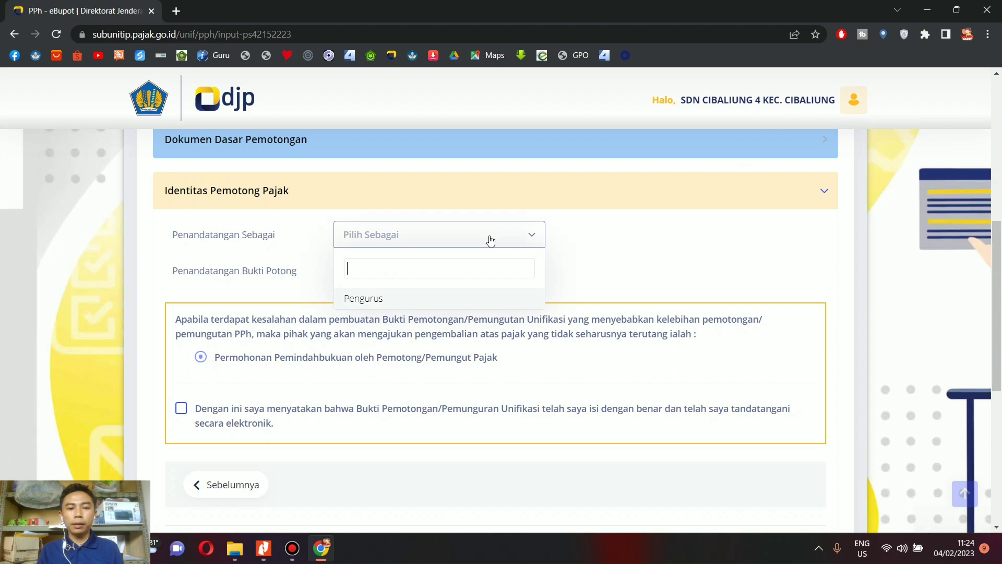
click(429, 307)
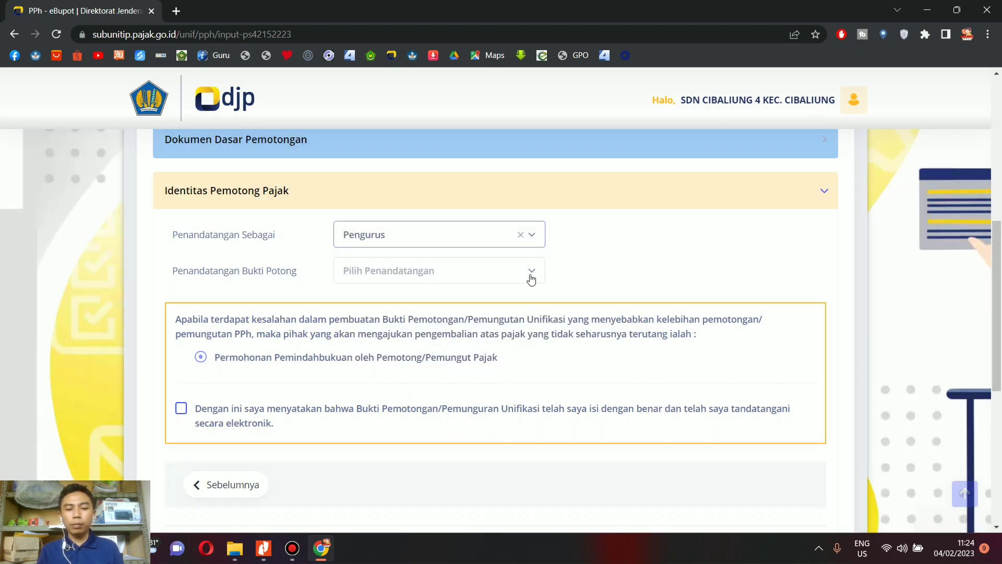
click(507, 279)
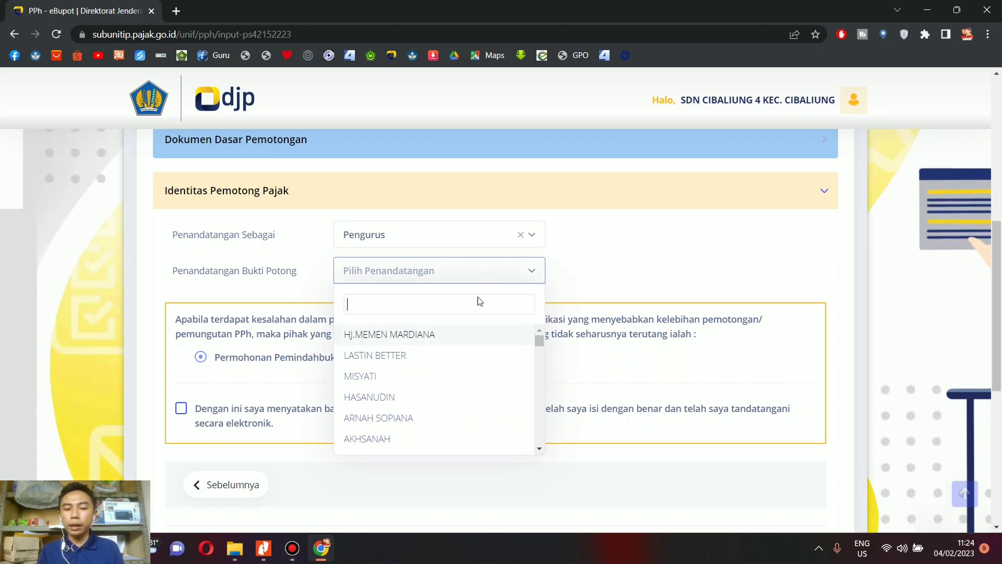
click(457, 338)
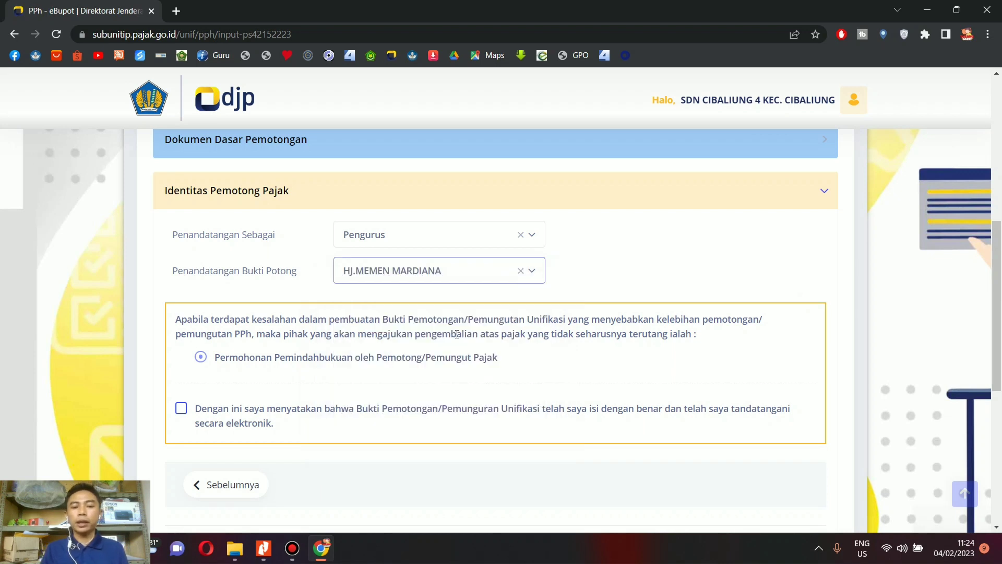
scroll(457, 334, down, 1)
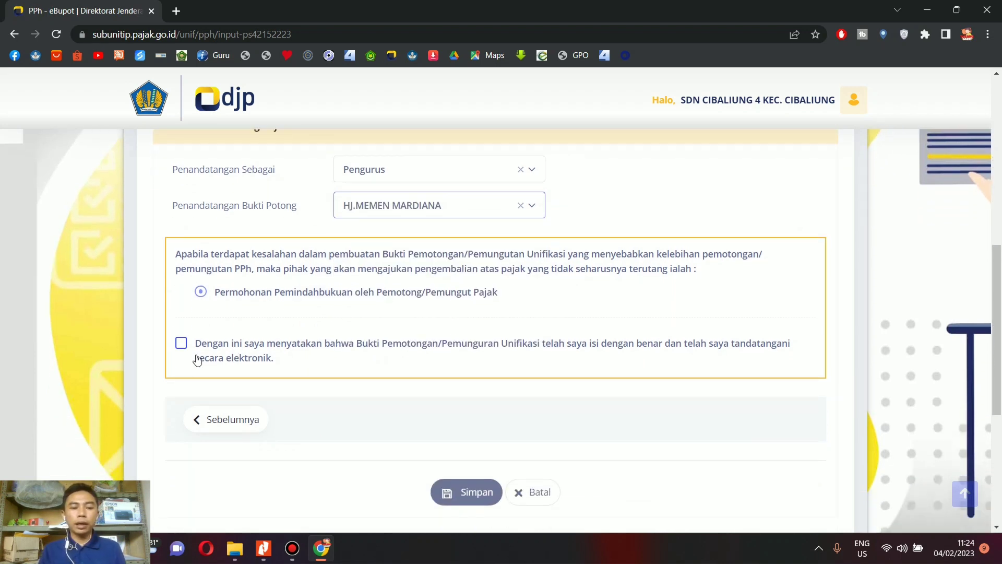
click(181, 343)
- Save the withholding slip and return to the SPT Unifikasi slip list
scroll(457, 383, down, 2)
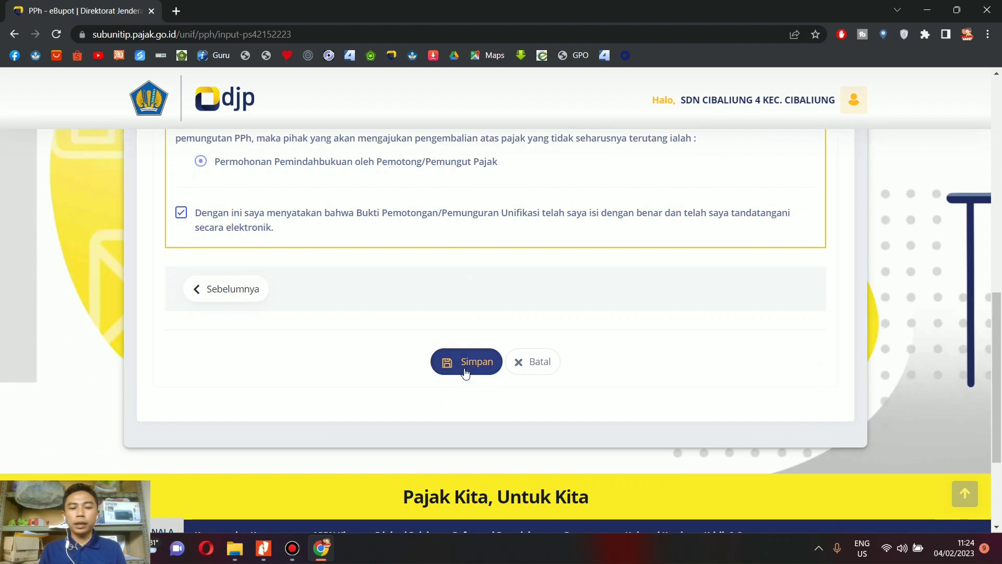
click(464, 372)
scroll(701, 332, up, 2)
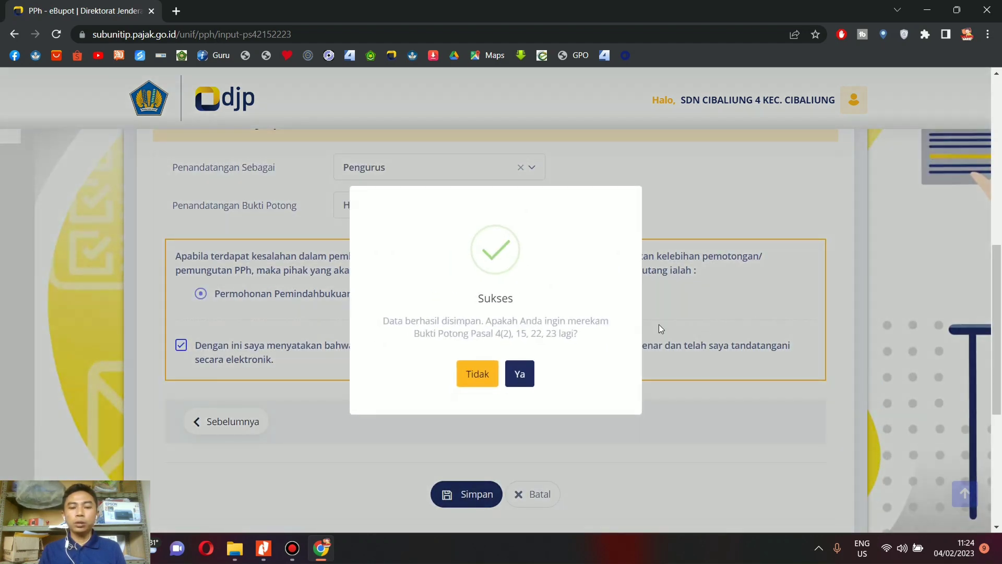
click(519, 375)
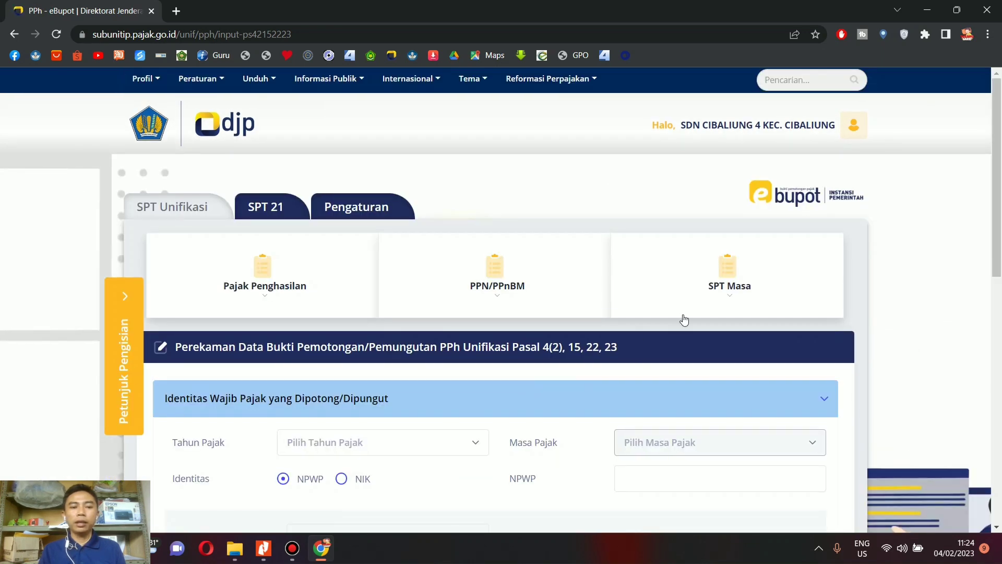
click(202, 211)
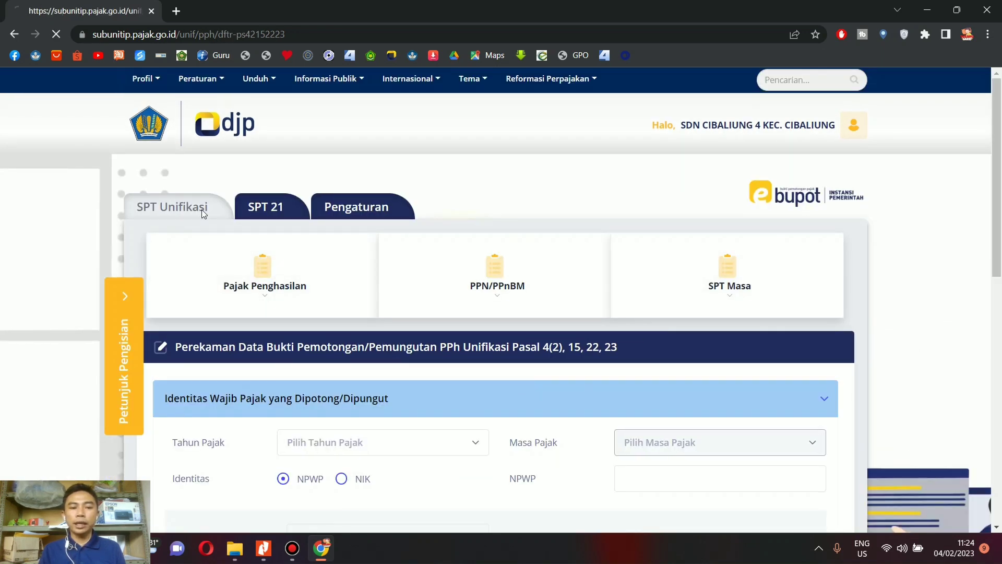
- Search the withholding slip list by Periode for 07-2022
scroll(681, 291, down, 1)
scroll(680, 291, down, 1)
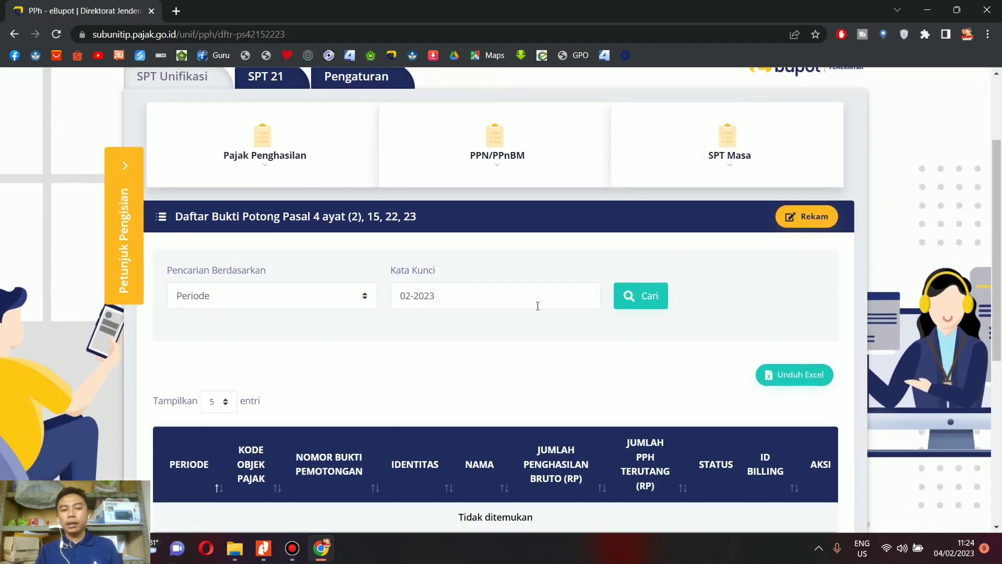
key(Tab)
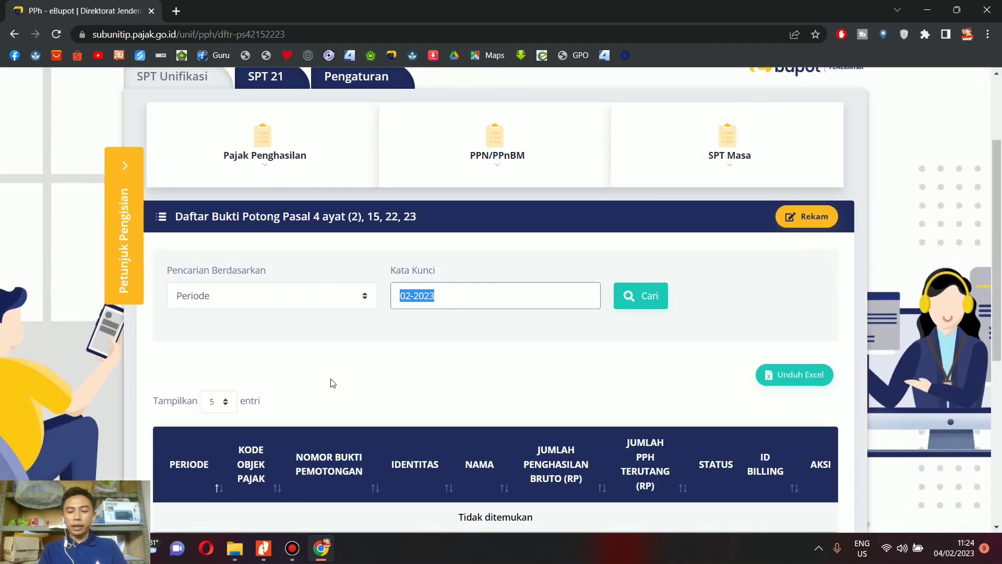
text(07-2022)
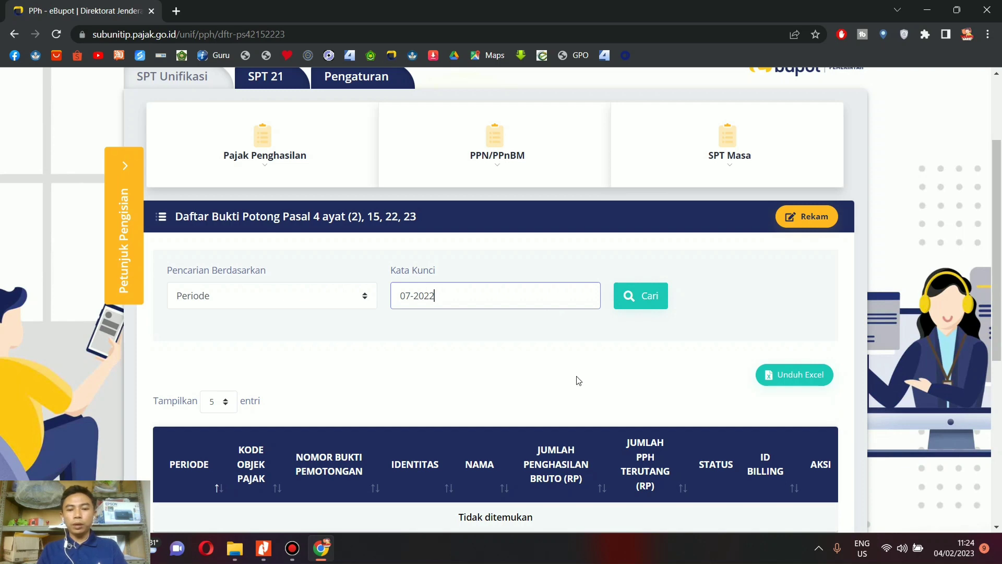
click(629, 296)
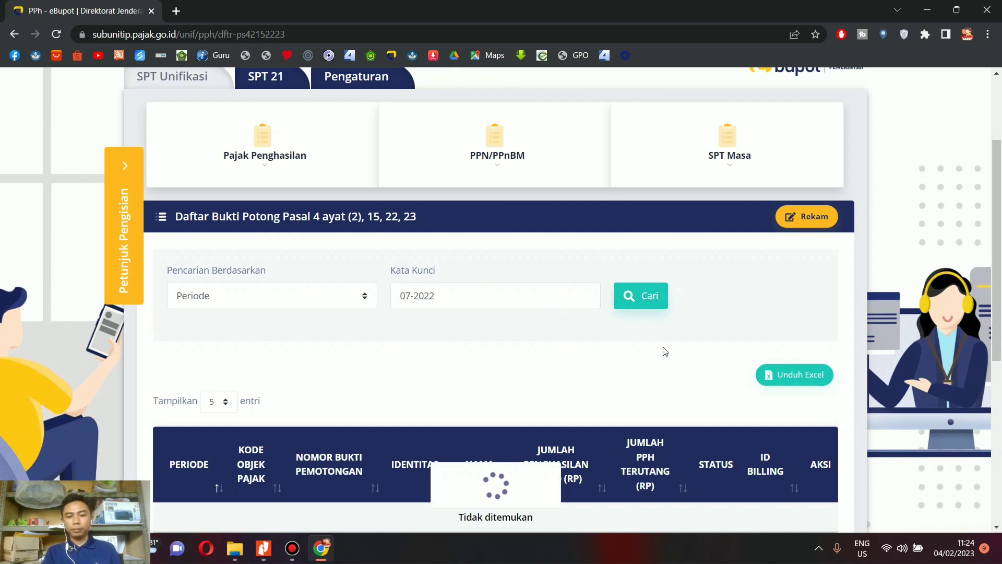
- Generate the billing code for the Rp 1.800 withholding slip that has no ID Billing
scroll(665, 351, down, 3)
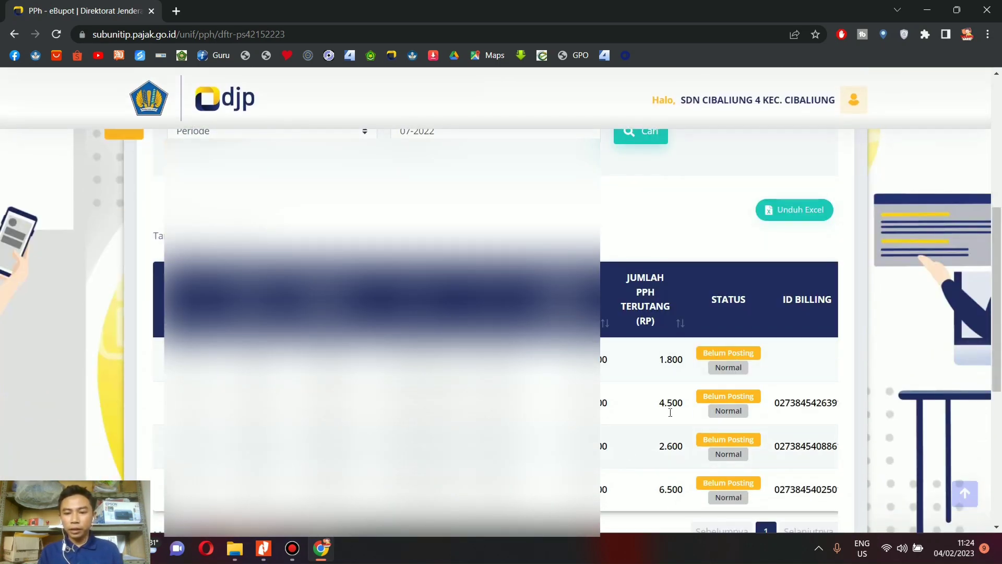
scroll(501, 332, down, 2)
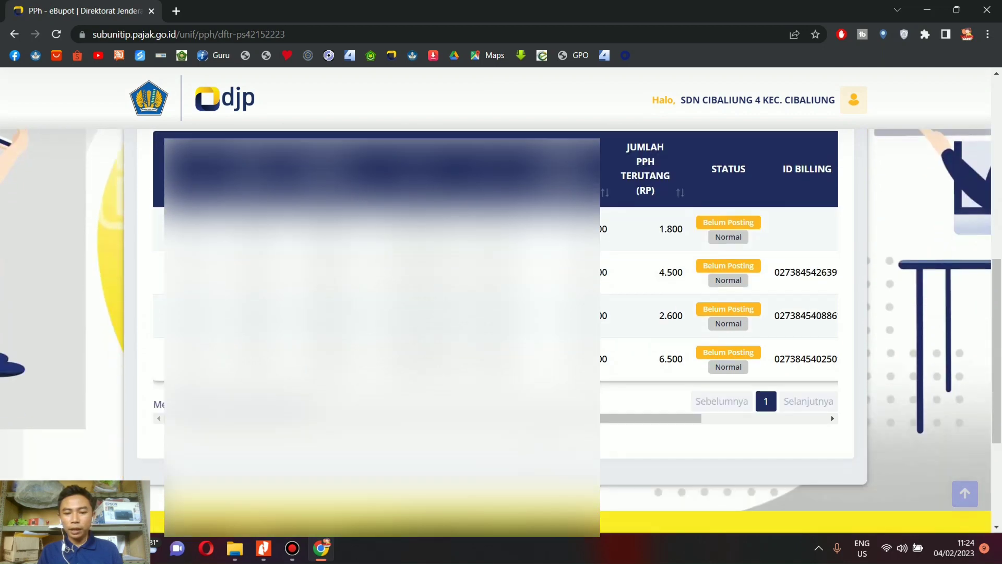
drag(652, 418, 778, 418)
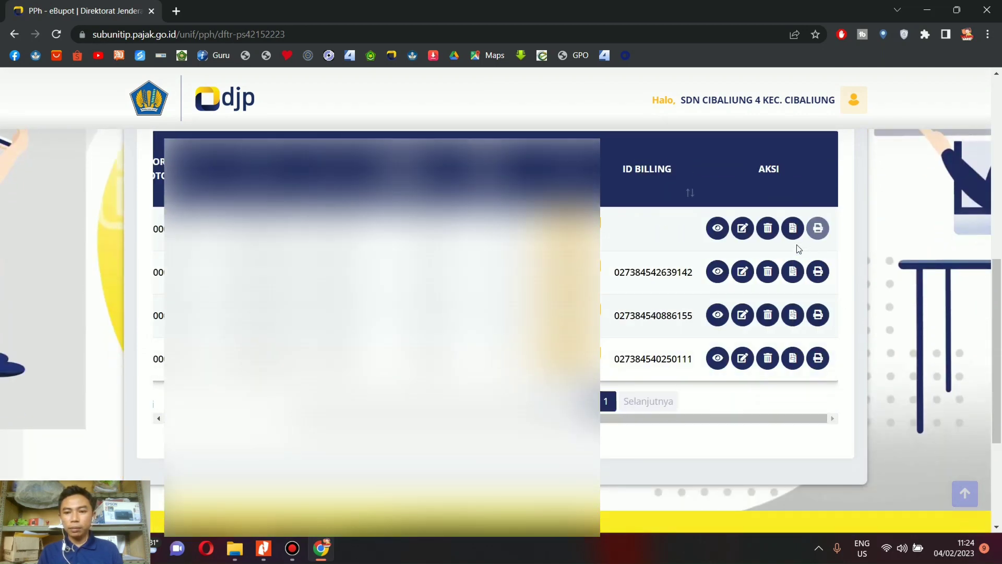
click(792, 229)
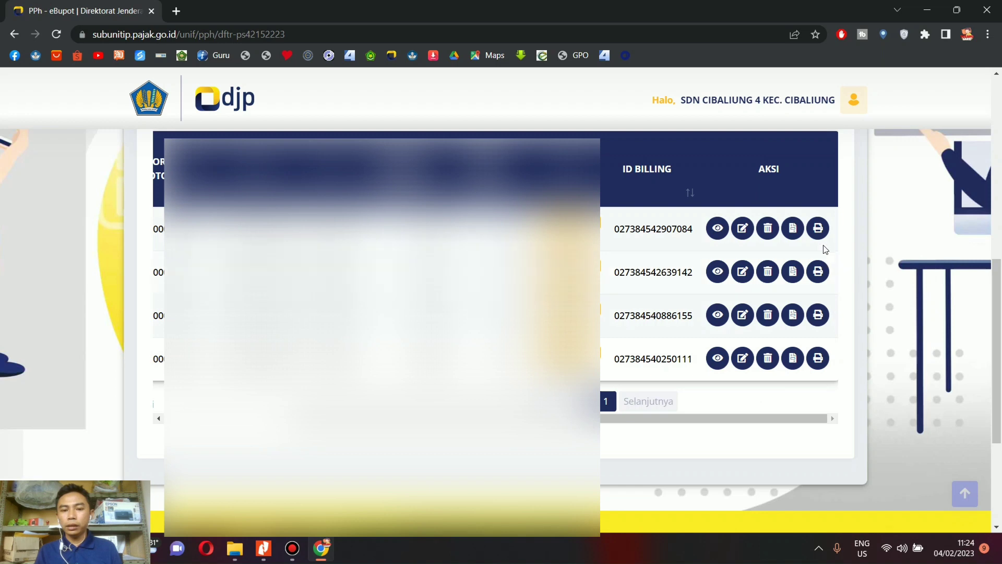
- Print one color copy of the Rp 1.800 slip's billing code on the EPSON L3110 Series and close its preview
click(818, 228)
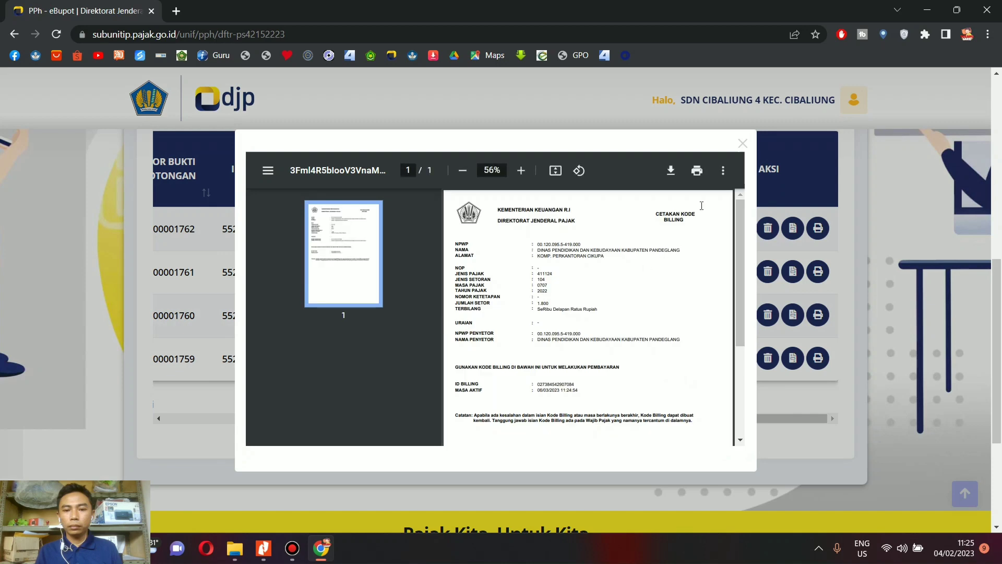
click(698, 171)
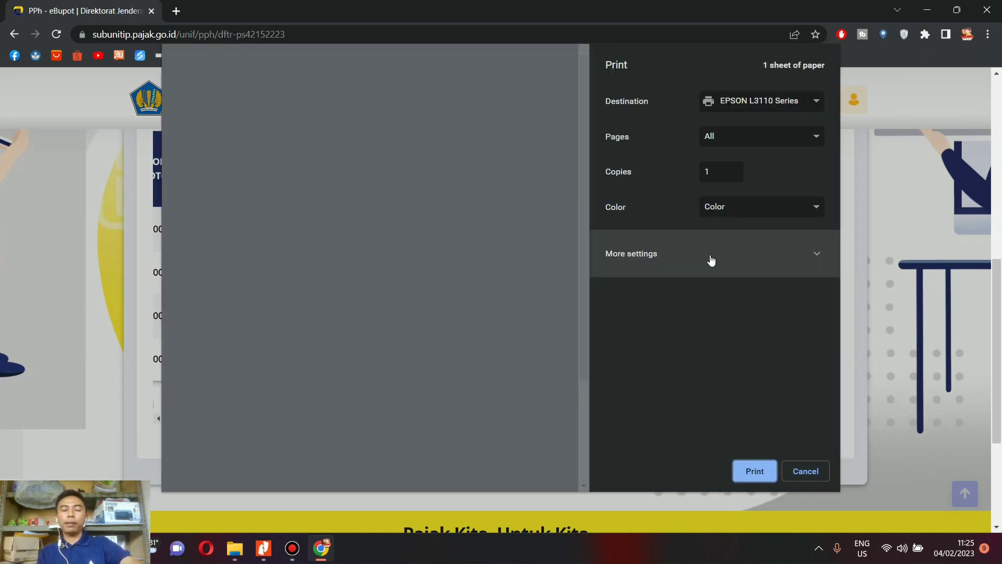
click(760, 468)
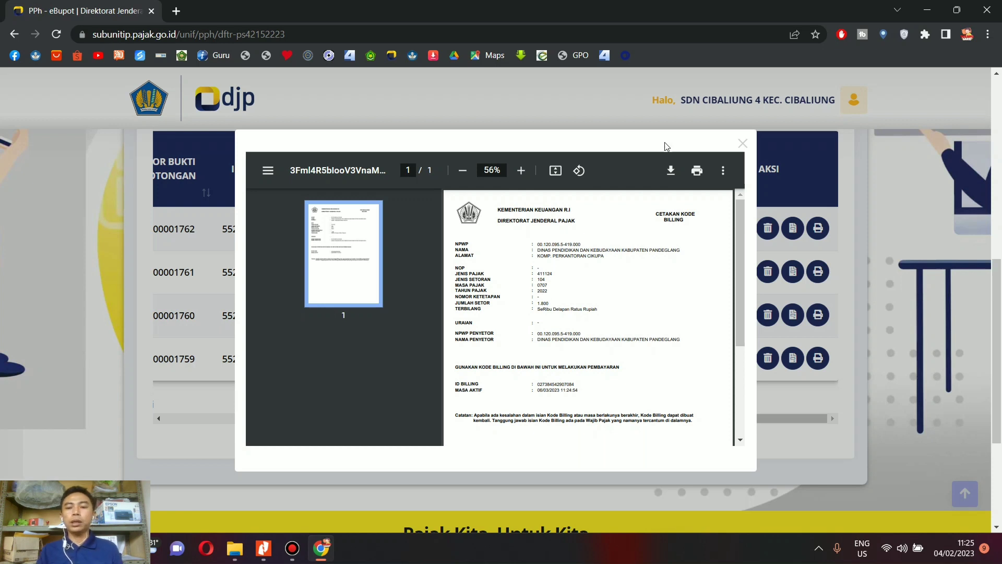
click(742, 143)
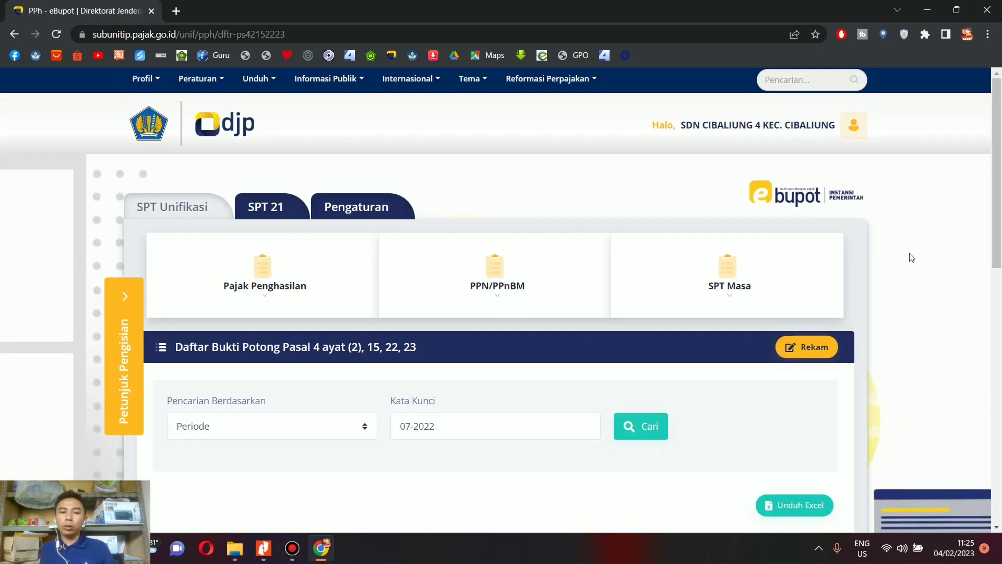